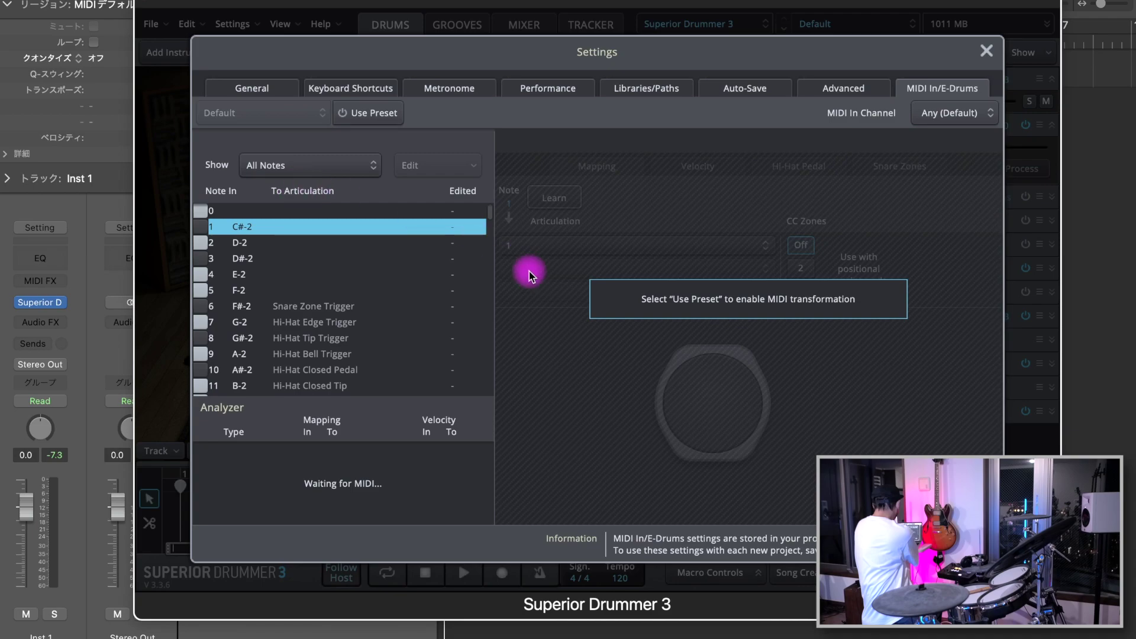
- Enable the MIDI preset in the E-Drums settings, choose the Roland TD-50 preset, and close the settings
{"action": "left_click", "coordinate": [378, 114]}
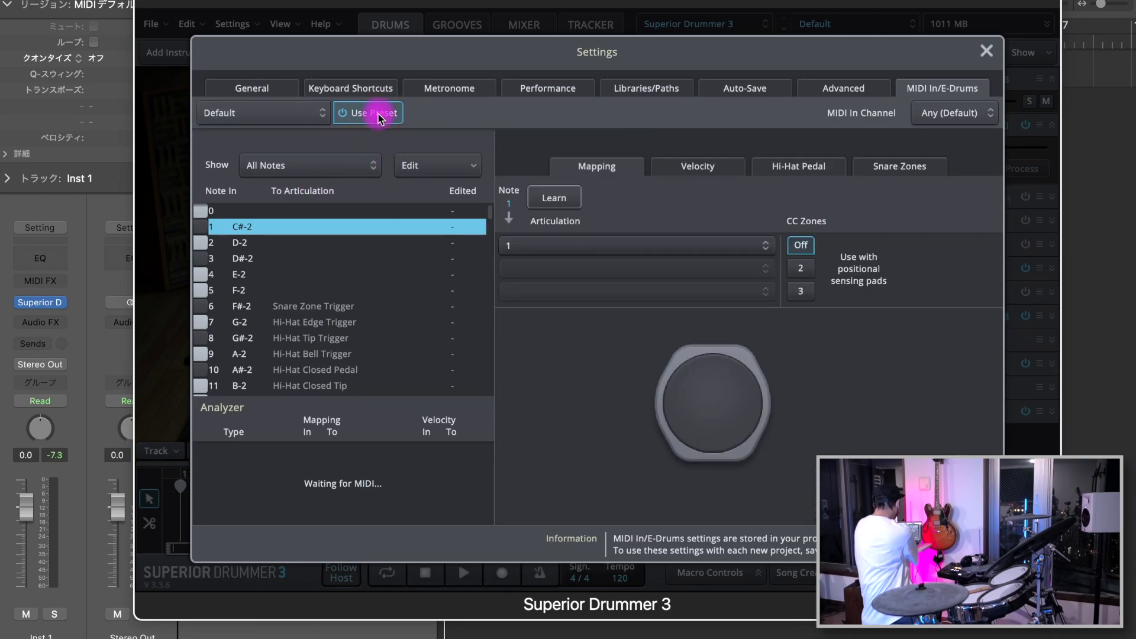
{"action": "left_click", "coordinate": [276, 113]}
{"action": "mouse_move", "coordinate": [312, 538]}
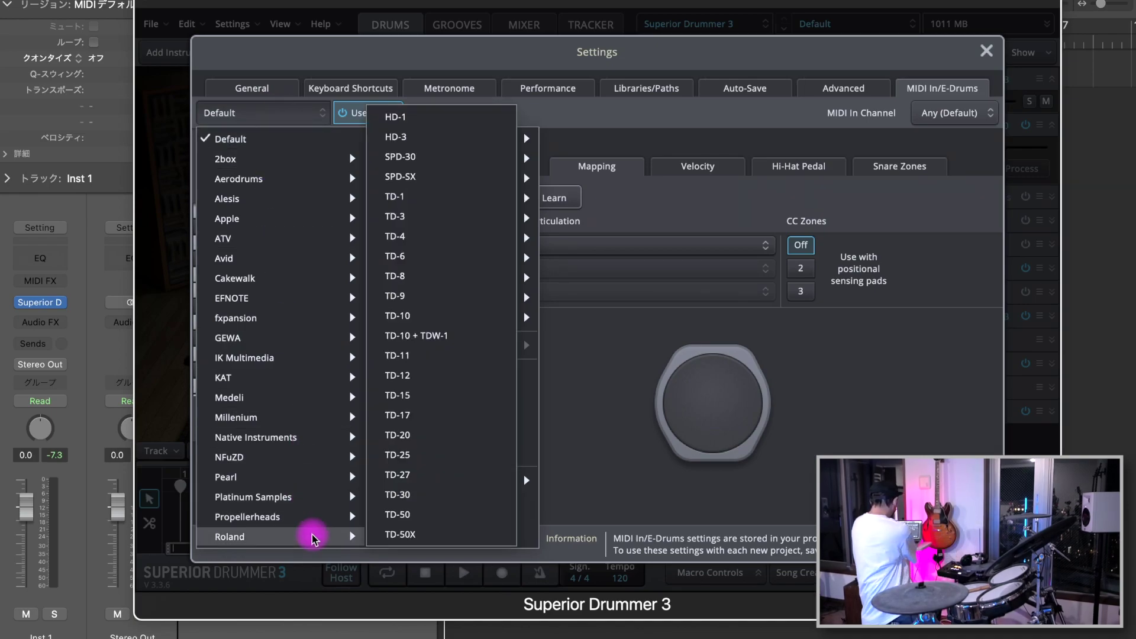
{"action": "left_click", "coordinate": [435, 515]}
{"action": "key", "text": "Escape"}
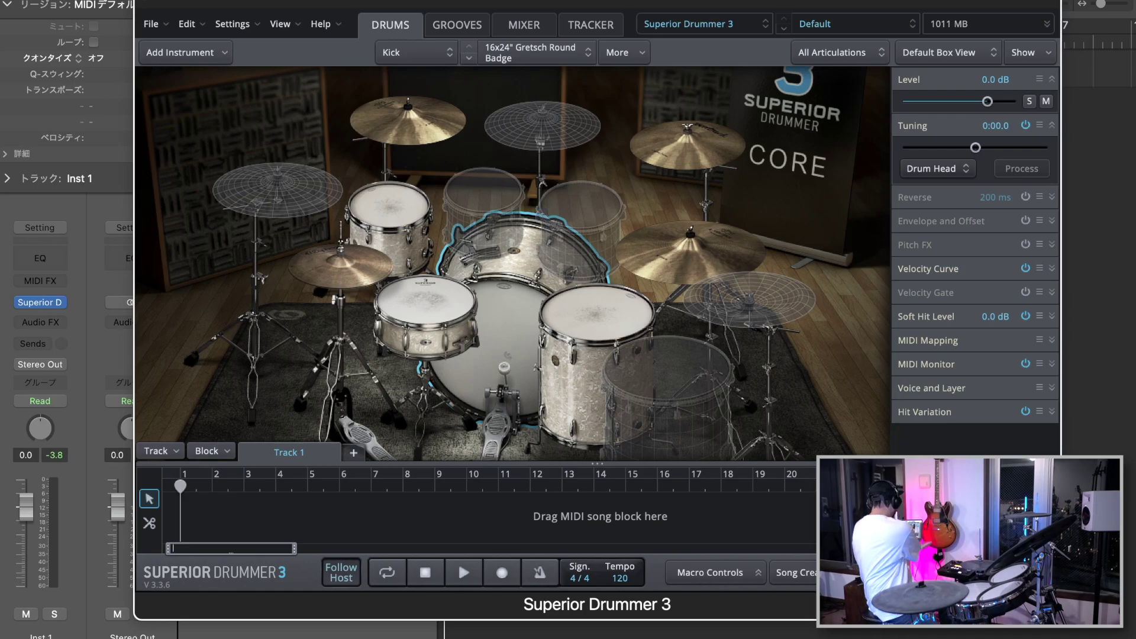
- Show the Hi-Hat Pedal settings for MIDI In/E-Drums and select the hi-hat pedal control CCs
{"action": "left_click", "coordinate": [237, 24]}
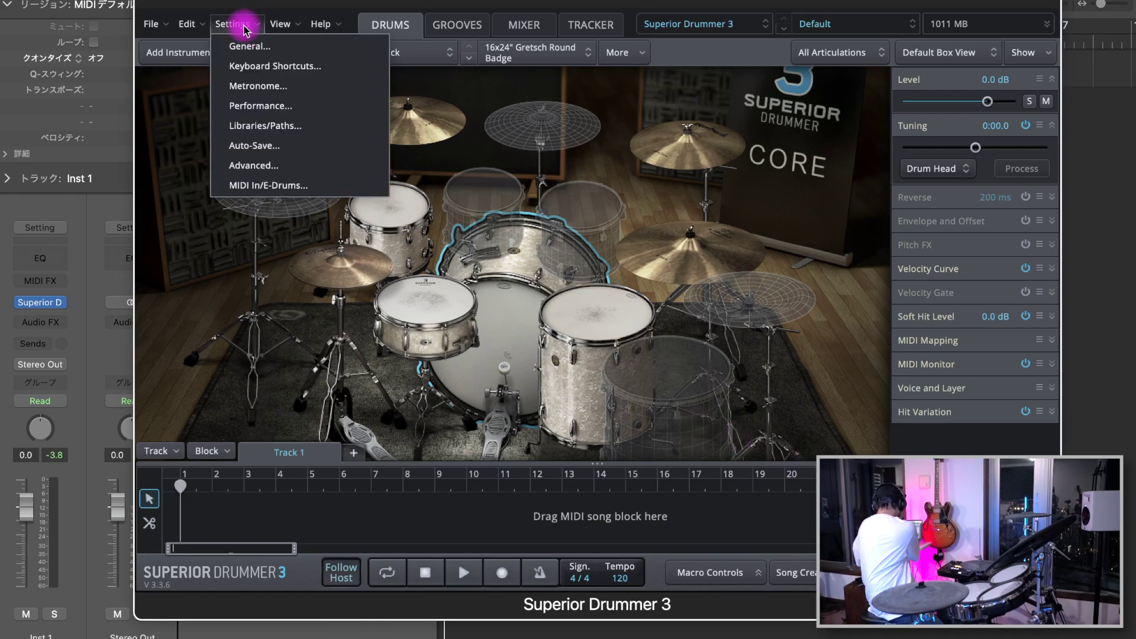
{"action": "left_click", "coordinate": [298, 185]}
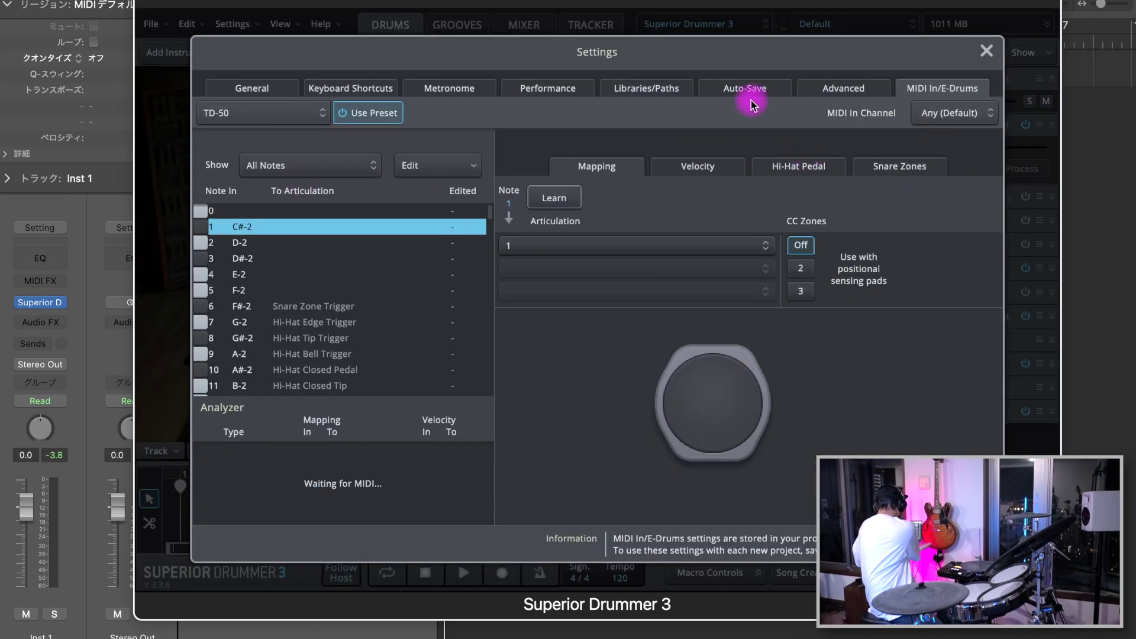
{"action": "left_click", "coordinate": [803, 167]}
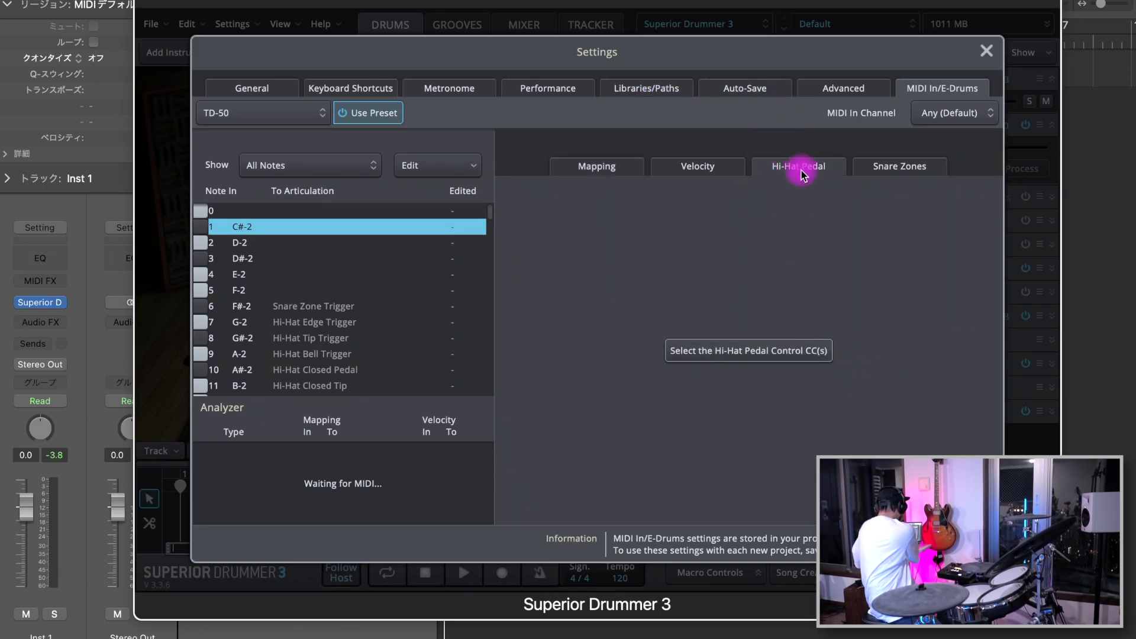
{"action": "left_click", "coordinate": [758, 354]}
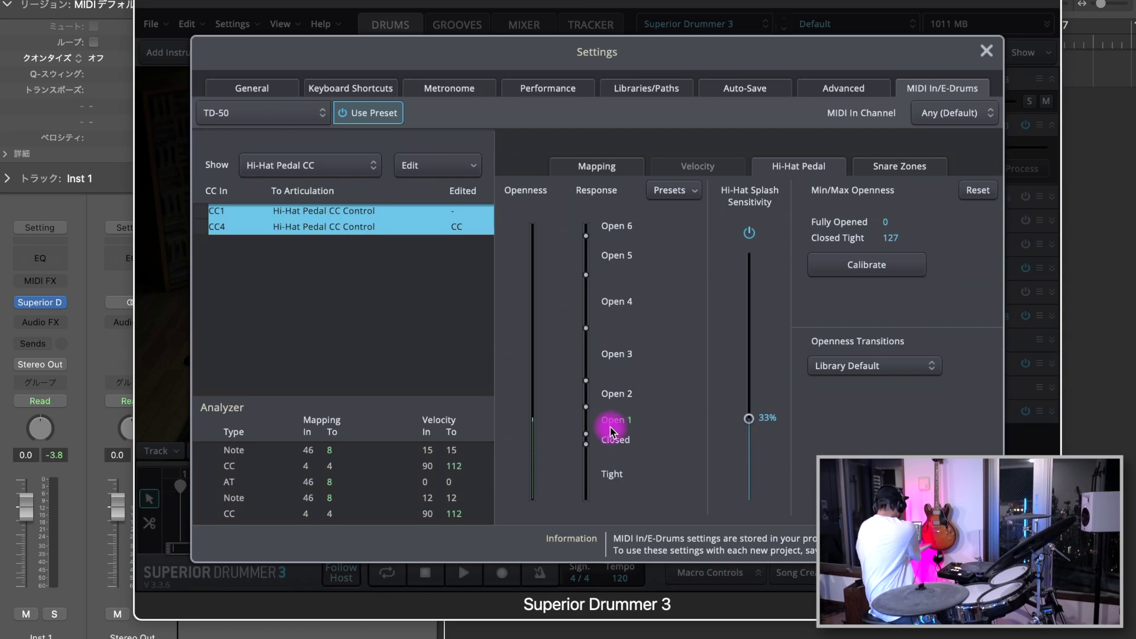
- Raise the hi-hat pedal response boundaries, setting Closed/Open 1 to 90 and moving the Open 1/Open 2 boundary higher
{"action": "left_click_drag", "start_coordinate": [586, 435], "coordinate": [586, 419]}
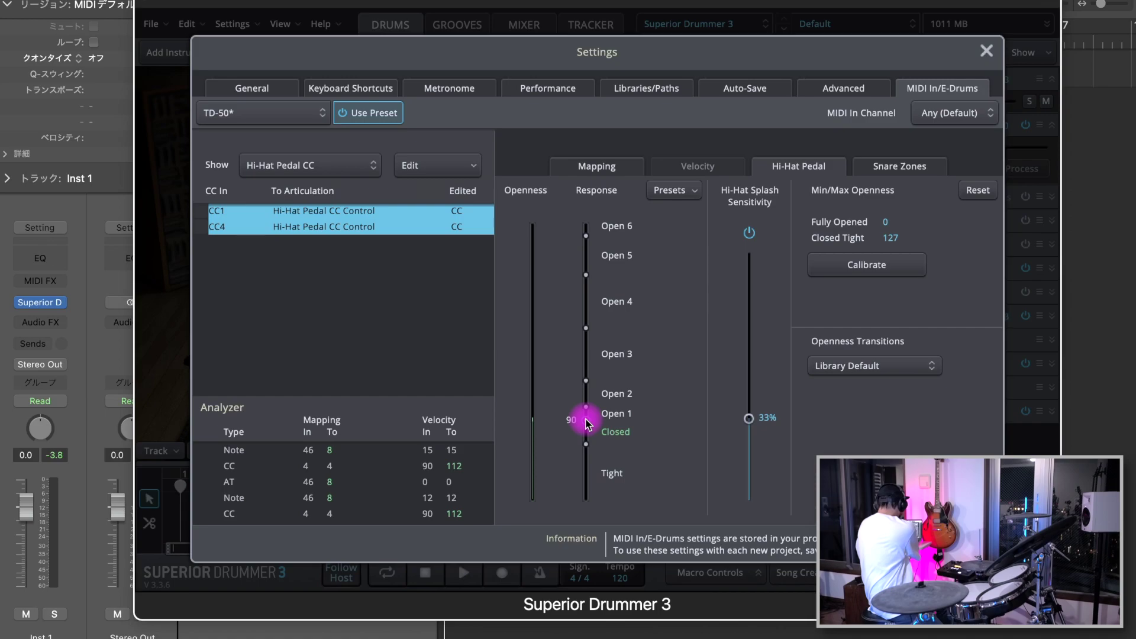
{"action": "left_click_drag", "start_coordinate": [585, 418], "coordinate": [587, 402]}
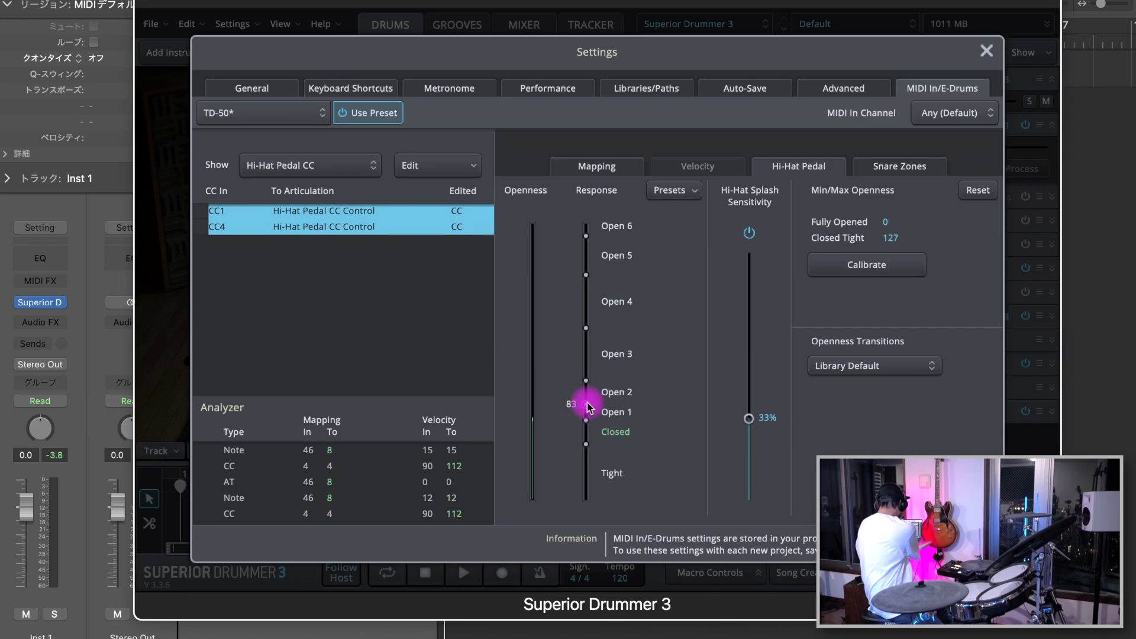
{"action": "left_click_drag", "start_coordinate": [587, 406], "coordinate": [587, 377]}
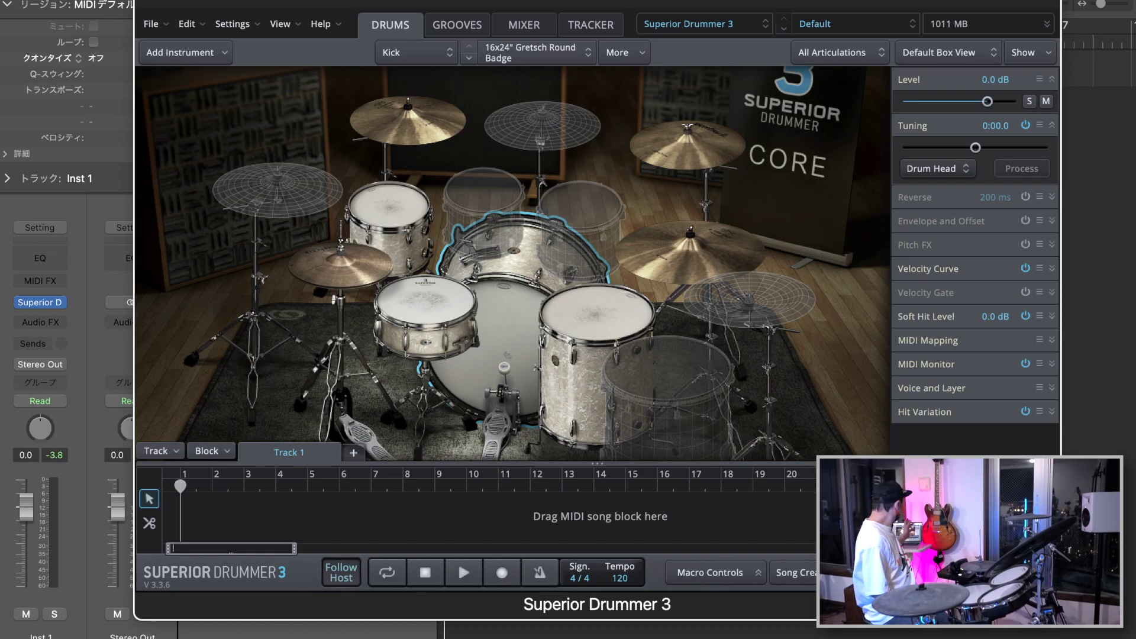
- Look through the list of available snare drum models
{"action": "left_click", "coordinate": [540, 54]}
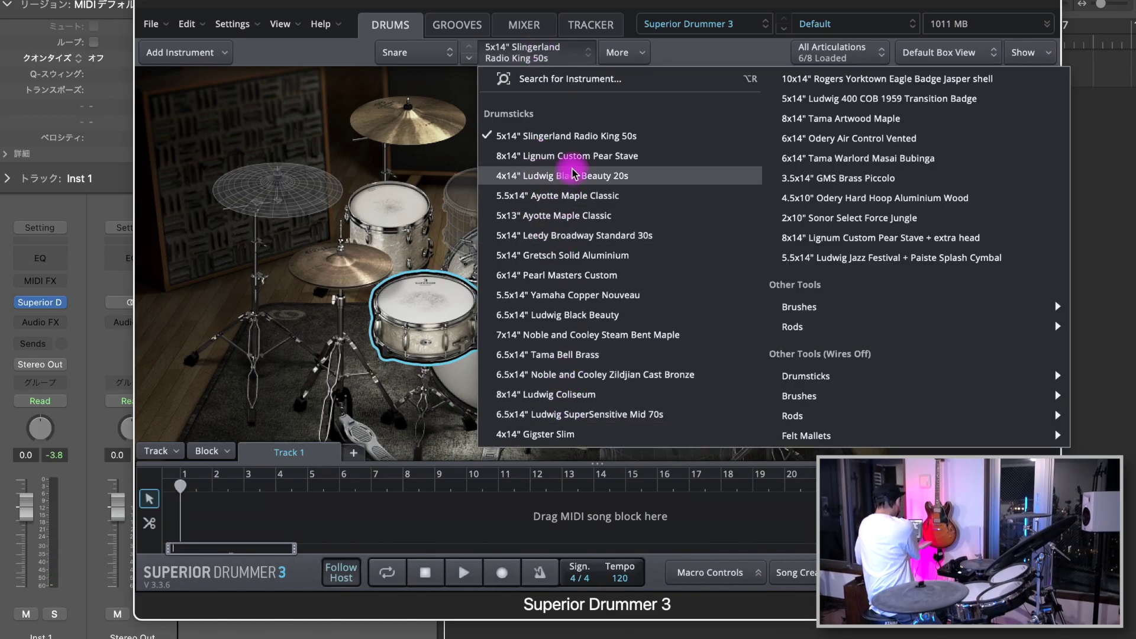
{"action": "left_click", "coordinate": [401, 178]}
- Try the 18x20" Ayotte Classic kick drum and switch back to the 16x24" Gretsch Round Badge
{"action": "left_click", "coordinate": [520, 284]}
{"action": "left_click", "coordinate": [529, 53]}
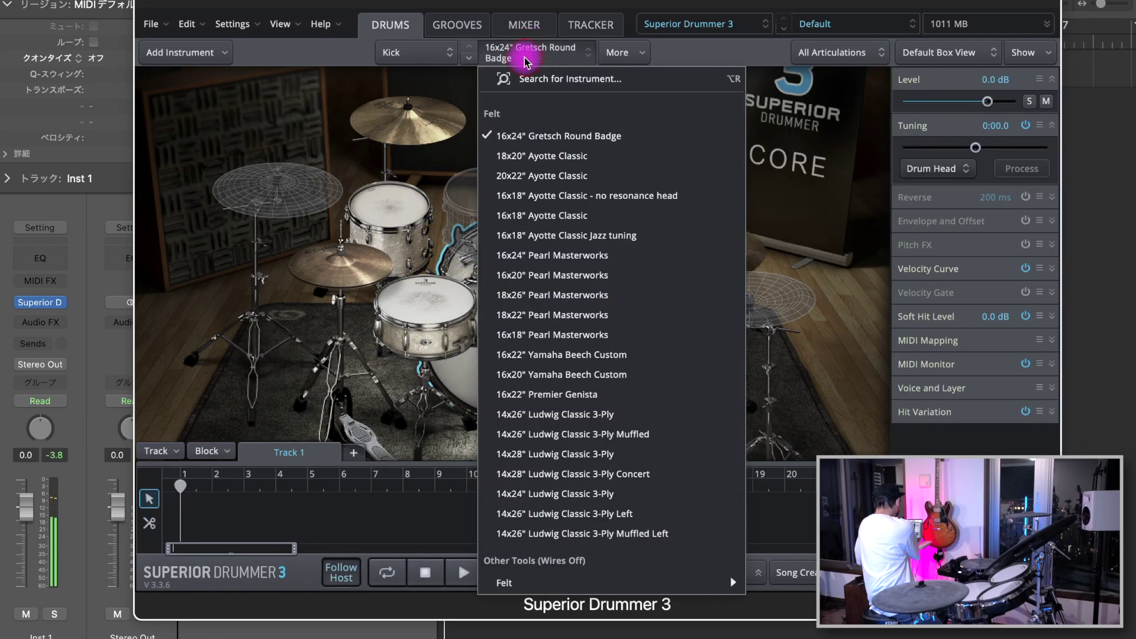
{"action": "left_click", "coordinate": [569, 158]}
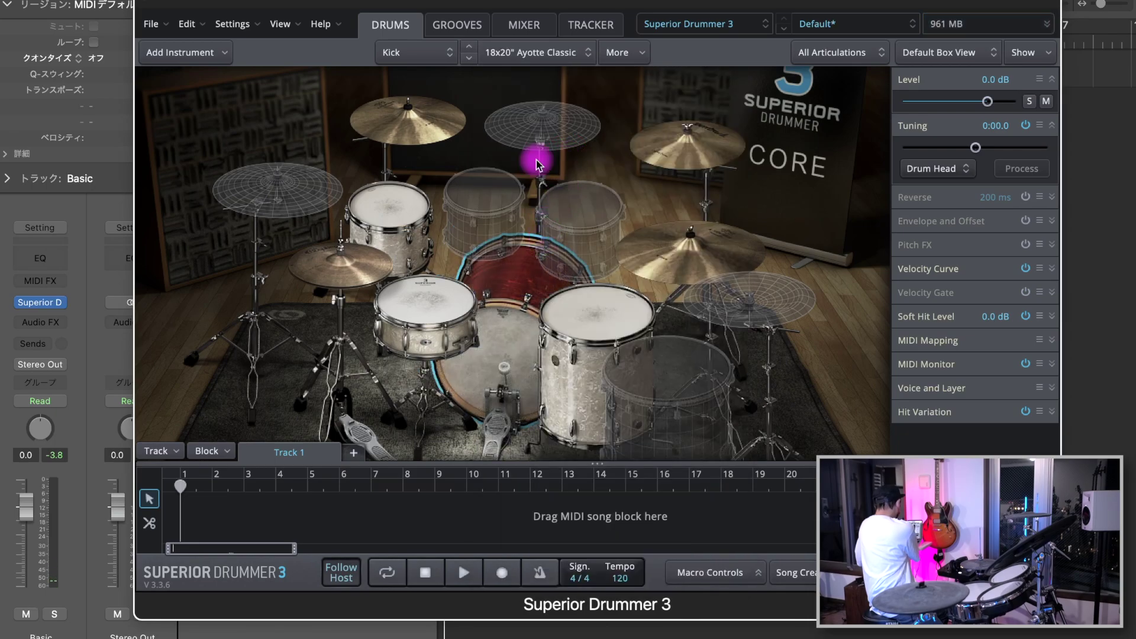
{"action": "left_click", "coordinate": [527, 44]}
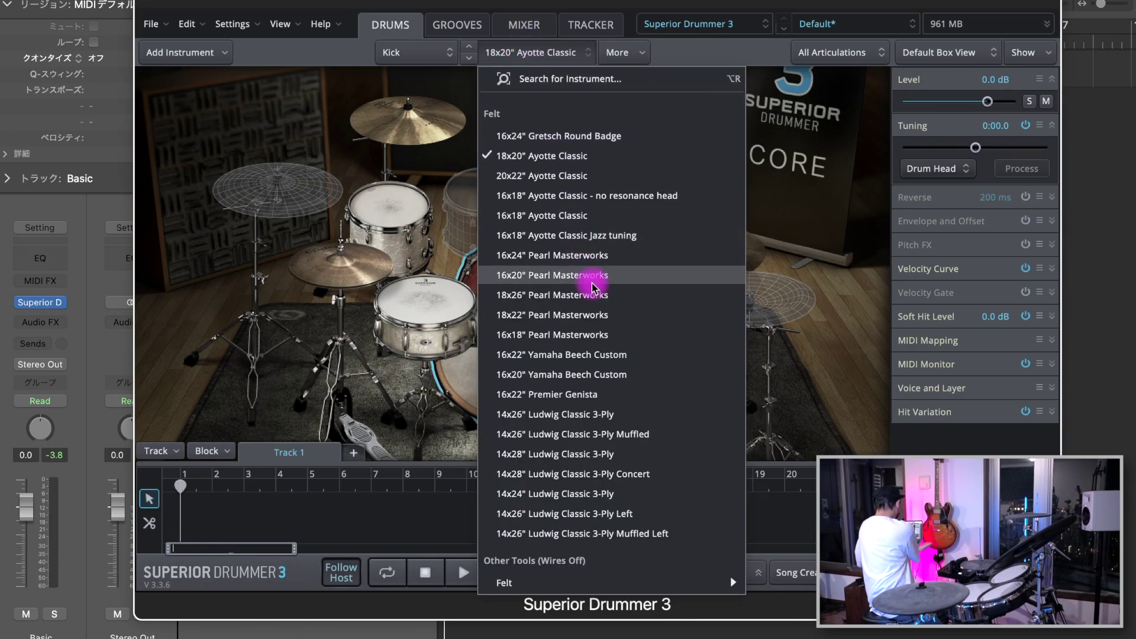
{"action": "left_click", "coordinate": [545, 136]}
- Select the Racktom 1 drum and look through its available models
{"action": "left_click", "coordinate": [412, 219]}
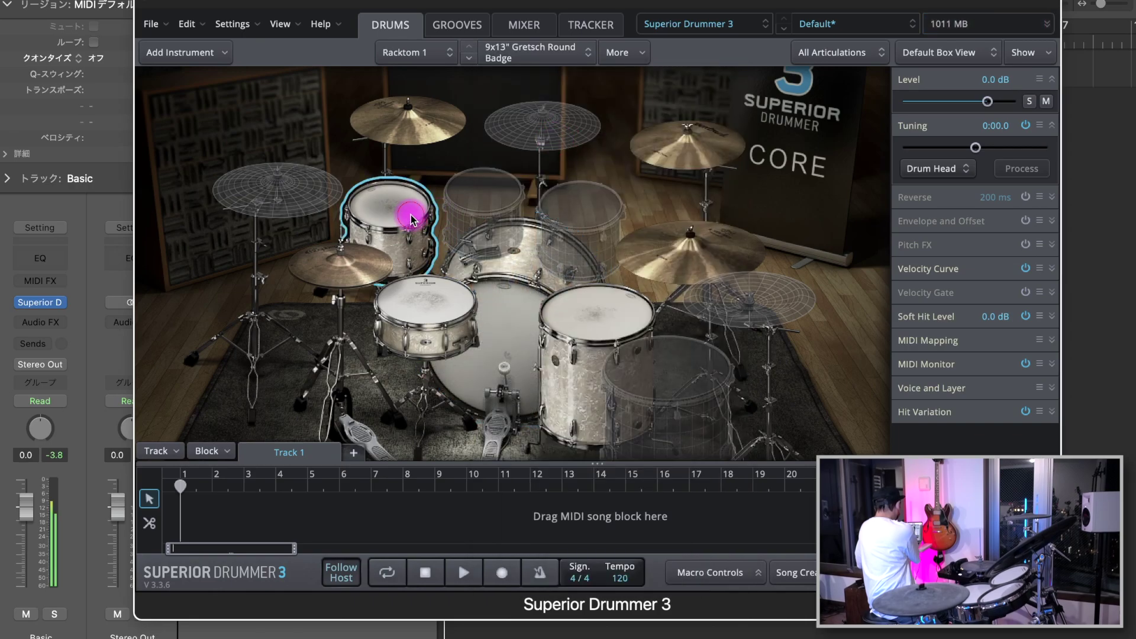
{"action": "left_click", "coordinate": [515, 45]}
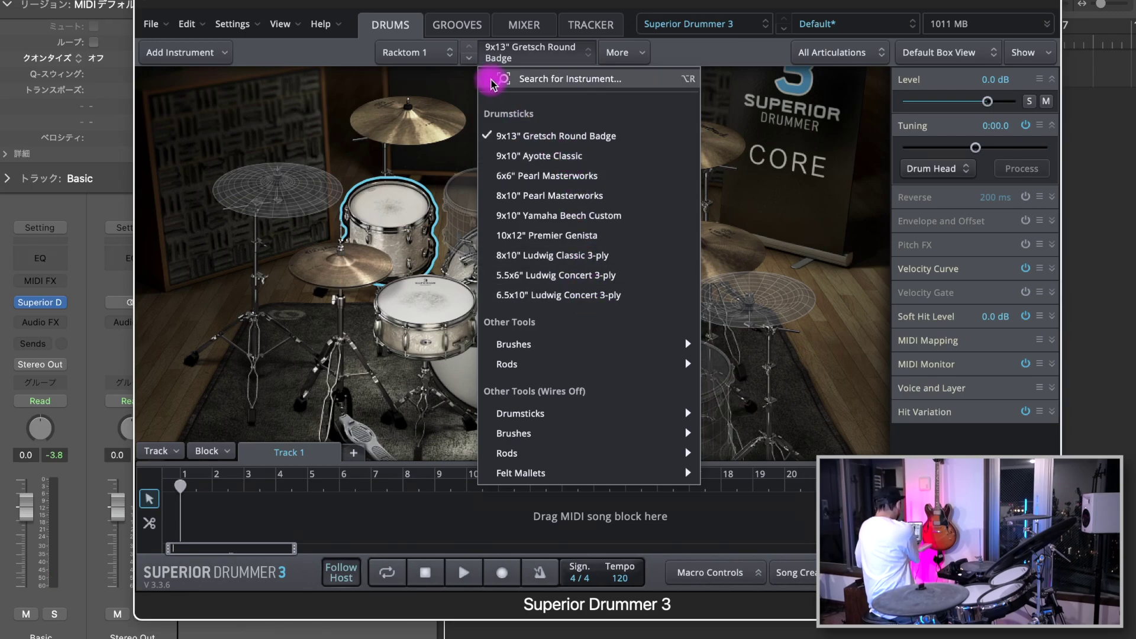
{"action": "left_click", "coordinate": [320, 54]}
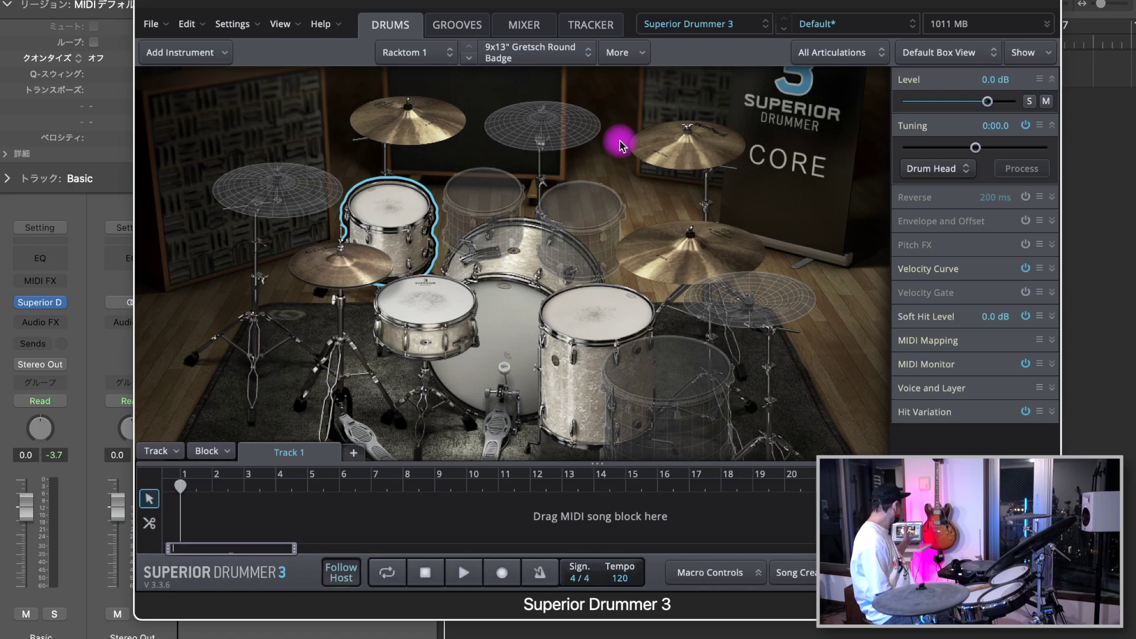
- Load the Pop/Rock preset Club Kit Basic, replace it with the Low Ceiling preset, and select the first rack tom
{"action": "left_click", "coordinate": [852, 23]}
{"action": "mouse_move", "coordinate": [879, 155]}
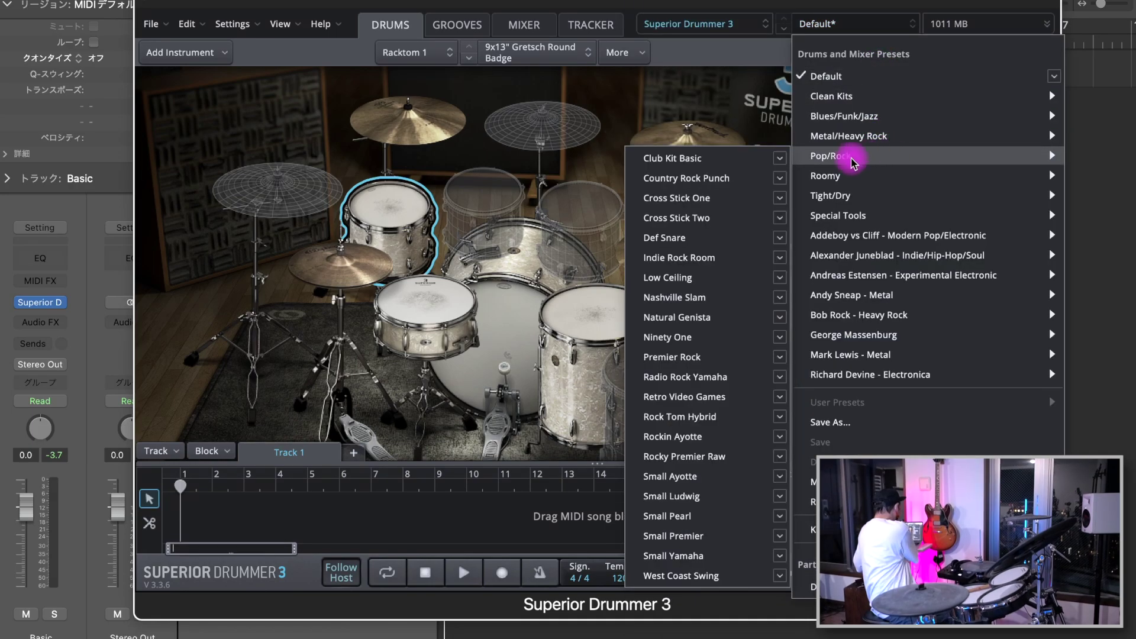
{"action": "left_click", "coordinate": [723, 163]}
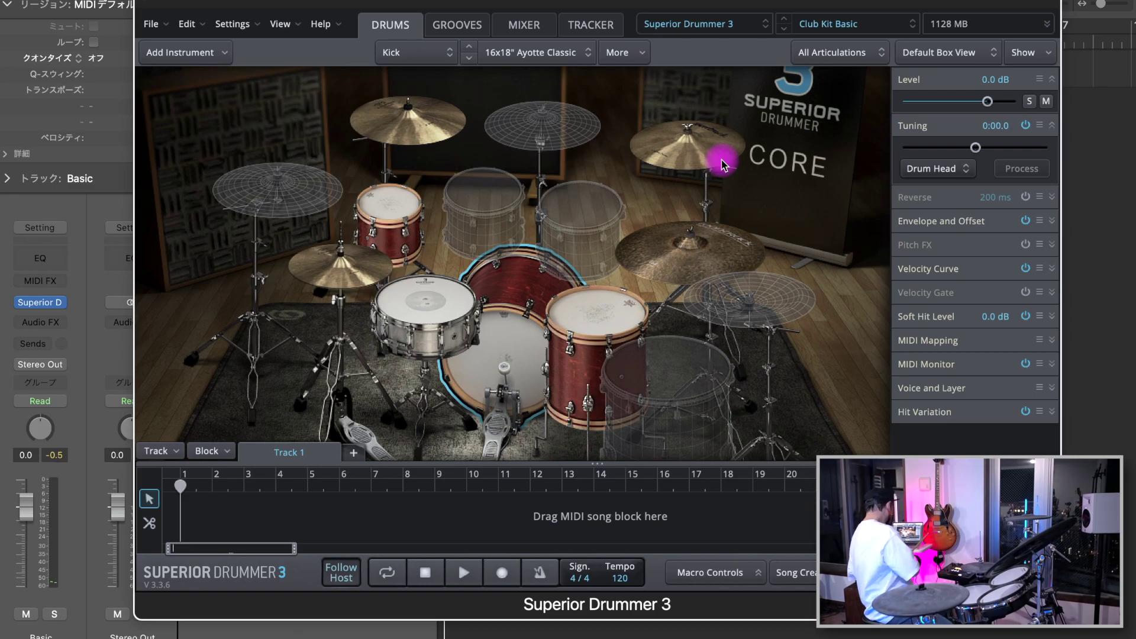
{"action": "left_click", "coordinate": [713, 281]}
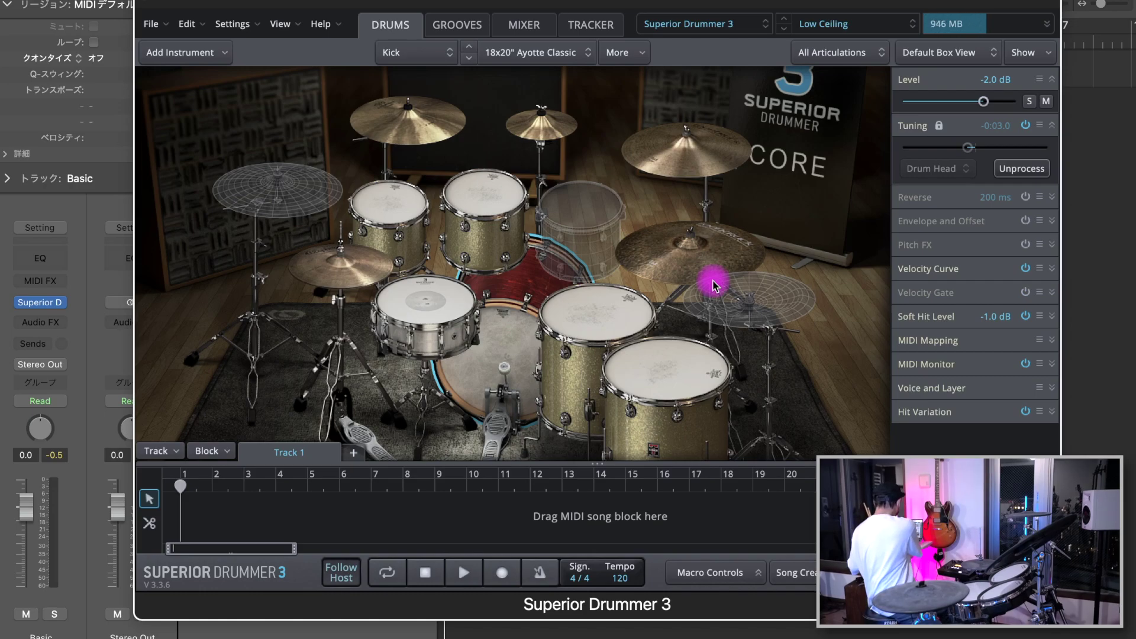
{"action": "left_click", "coordinate": [395, 207]}
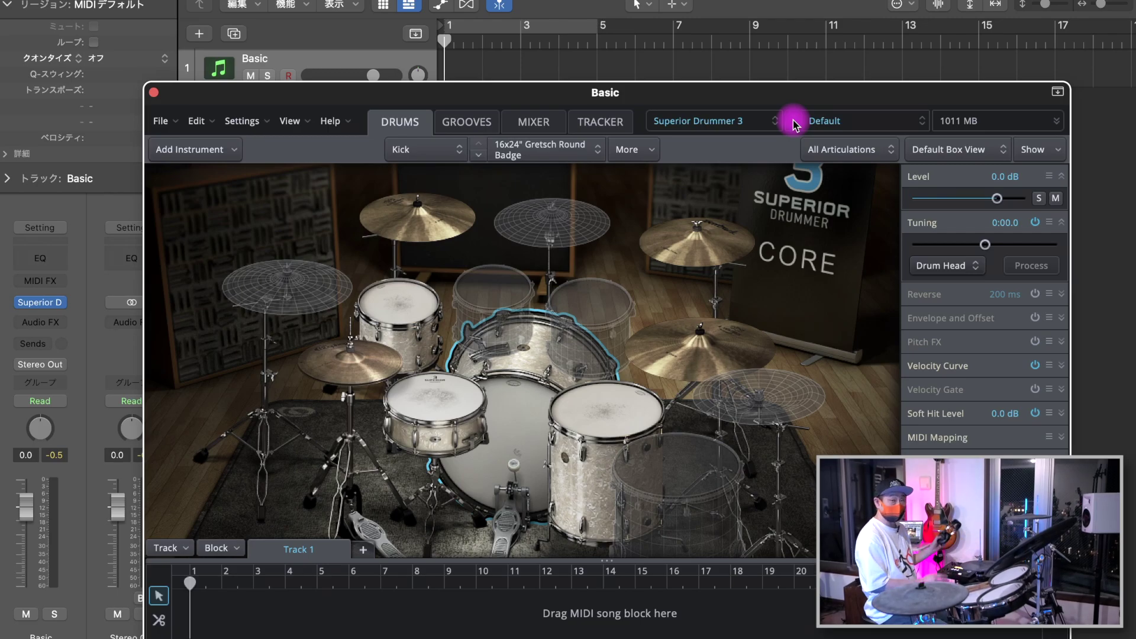
- Record a MIDI drum performance onto the Basic track in Logic Pro
{"action": "left_click", "coordinate": [507, 106]}
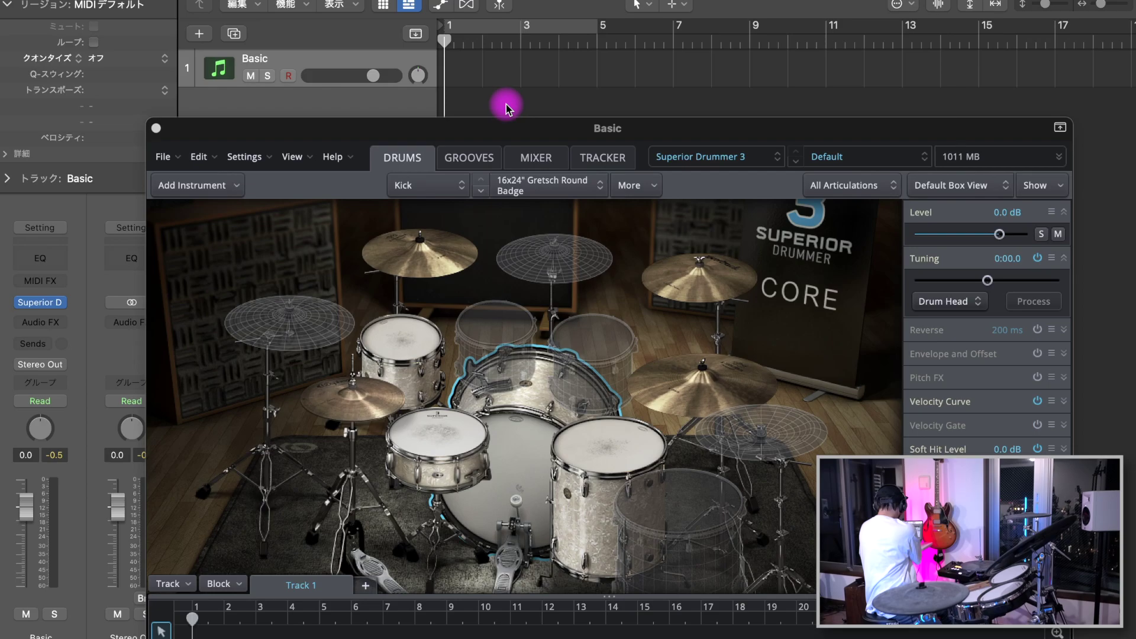
{"action": "key", "text": "r"}
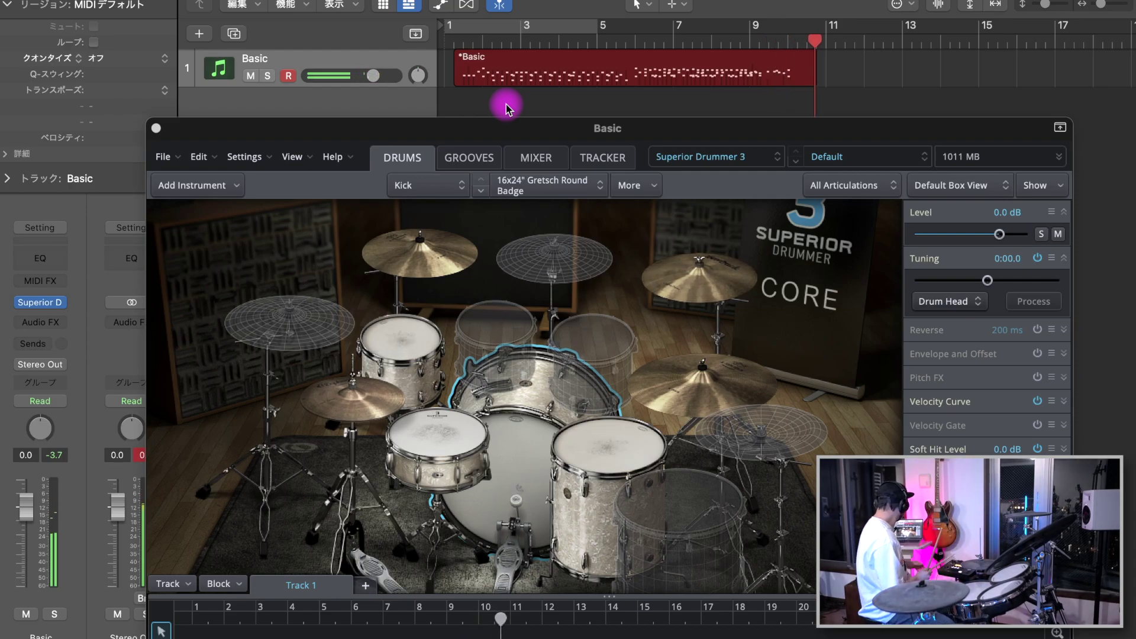
{"action": "key", "text": "shift+r"}
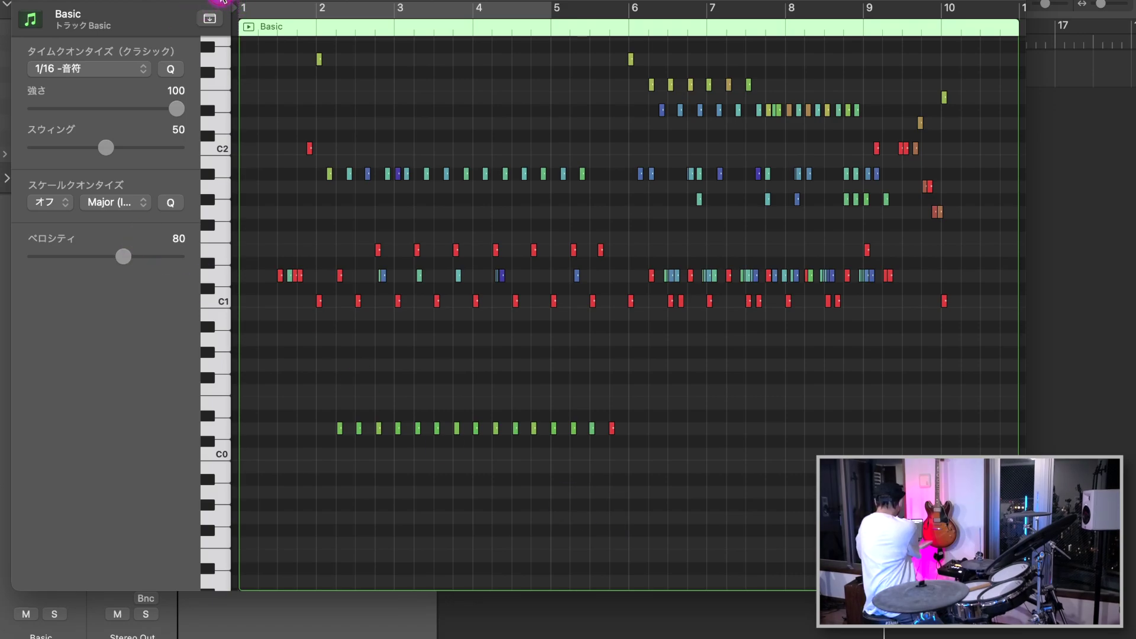
- Display the MIDI lane below the recorded notes, switch it to channel 10 Foot Control, and examine the hi-hat pedal data
{"action": "key", "text": "a"}
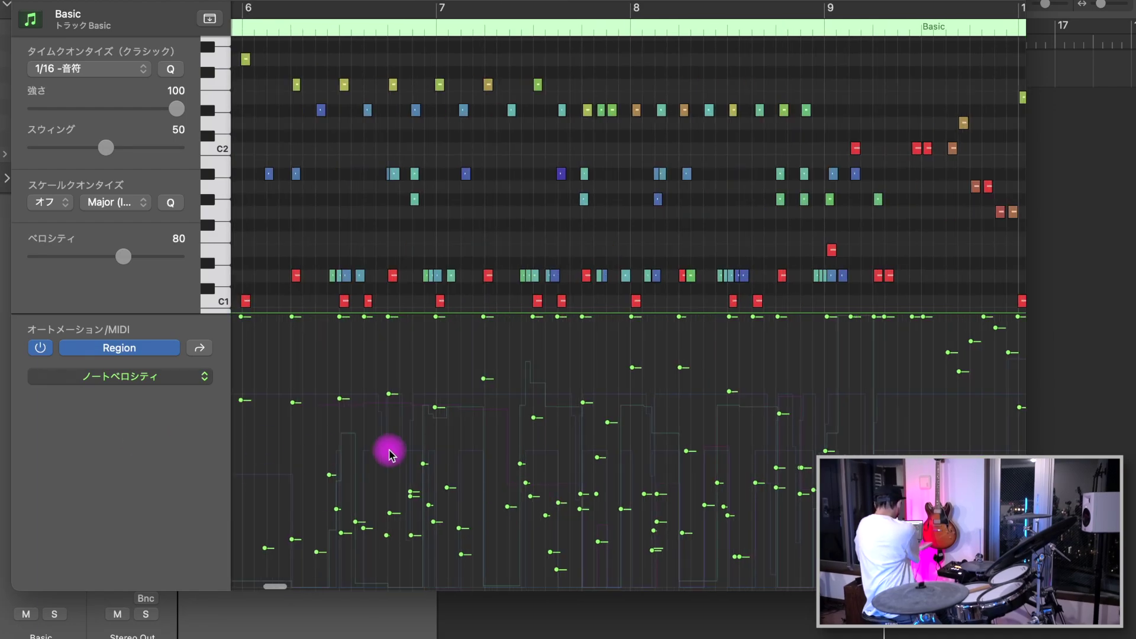
{"action": "scroll", "coordinate": [389, 453], "scroll_direction": "left", "scroll_amount": 15}
{"action": "left_click", "coordinate": [158, 379]}
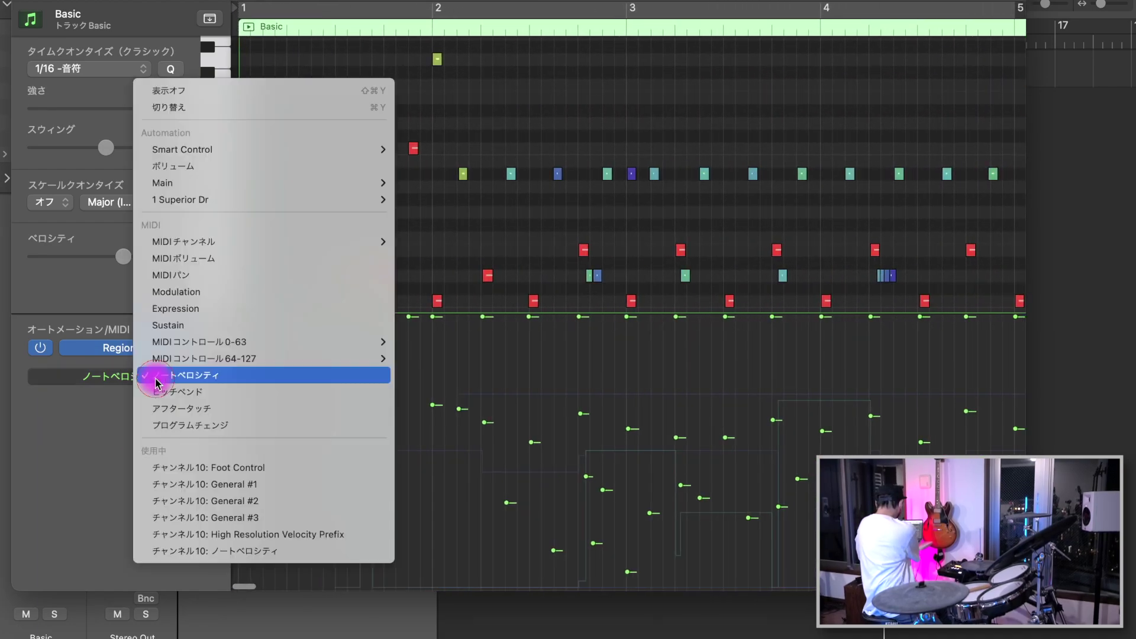
{"action": "left_click", "coordinate": [237, 469]}
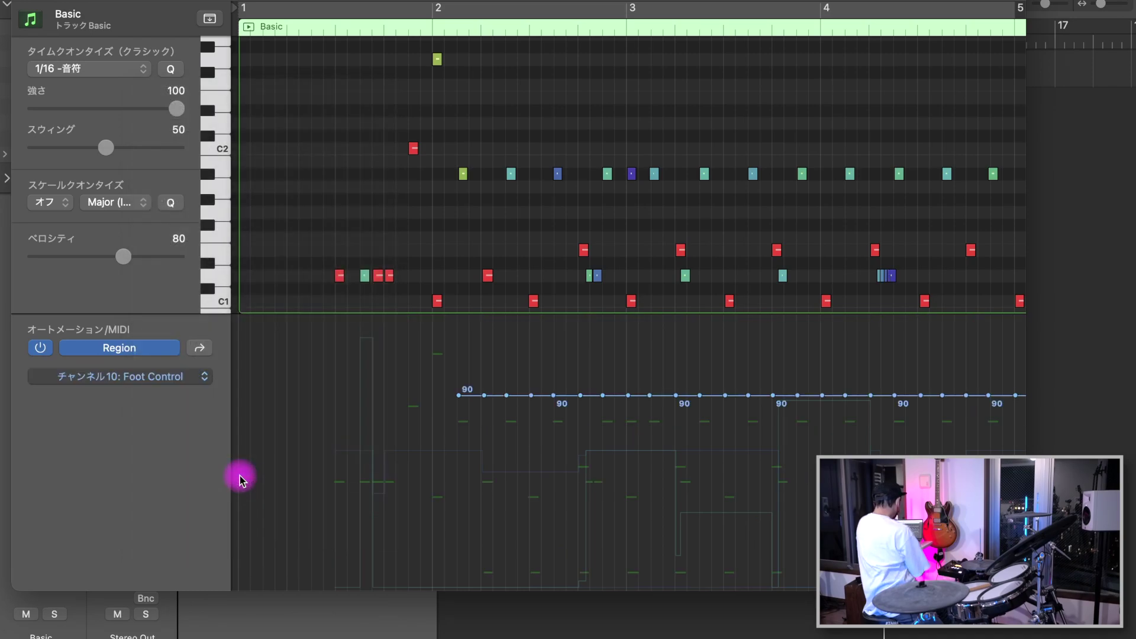
{"action": "scroll", "coordinate": [460, 454], "scroll_direction": "right", "scroll_amount": 8}
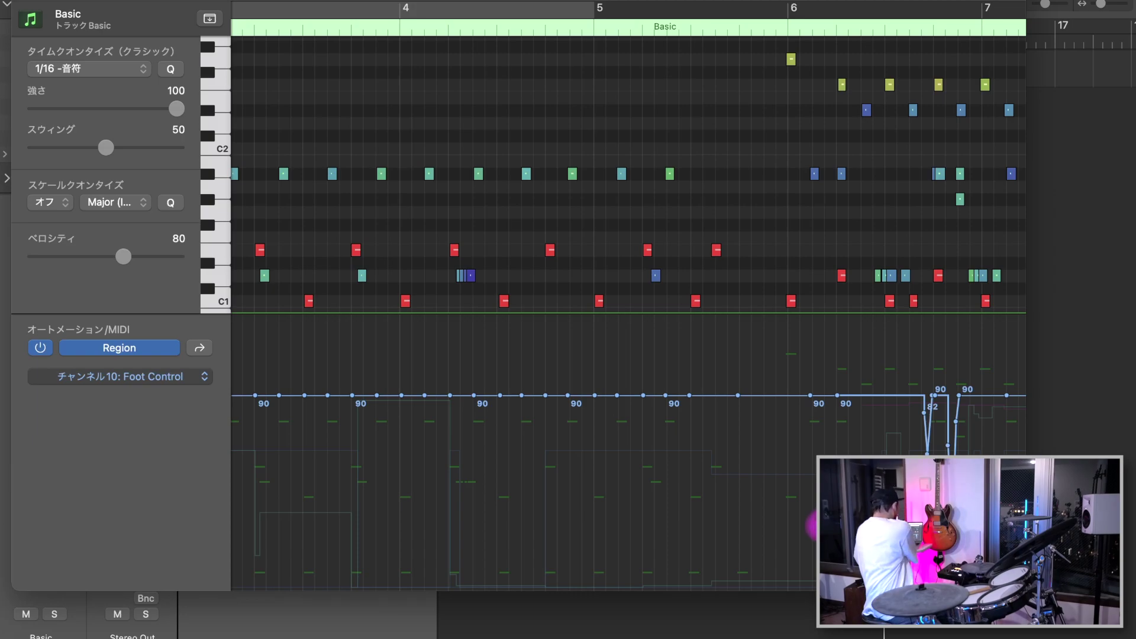
{"action": "scroll", "coordinate": [821, 526], "scroll_direction": "down", "scroll_amount": 10}
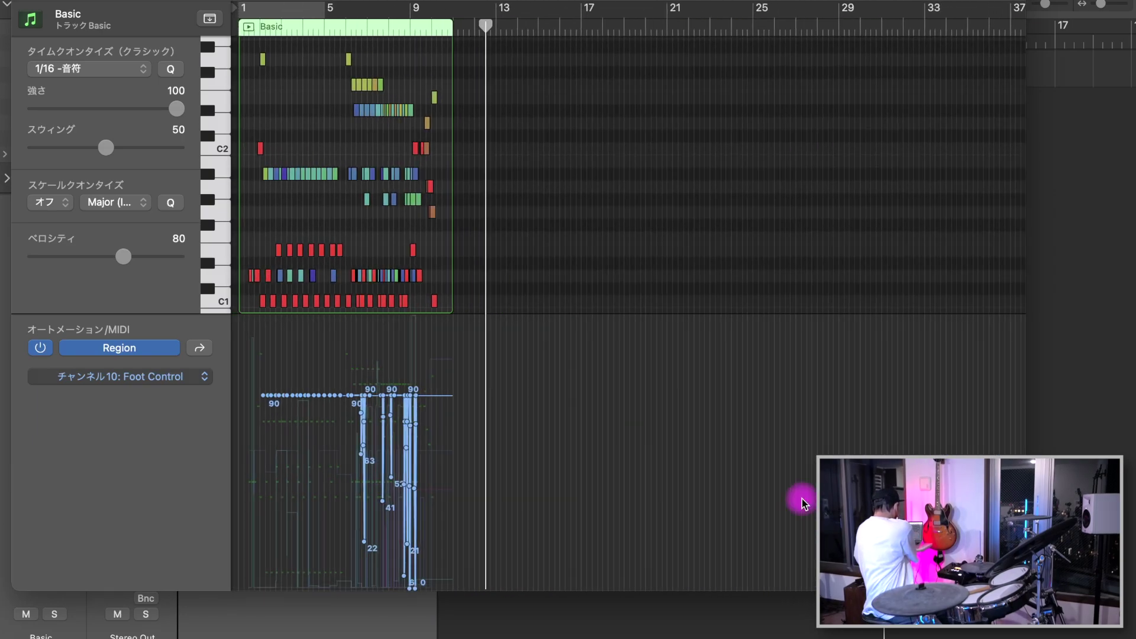
{"action": "scroll", "coordinate": [459, 427], "scroll_direction": "up", "scroll_amount": 10}
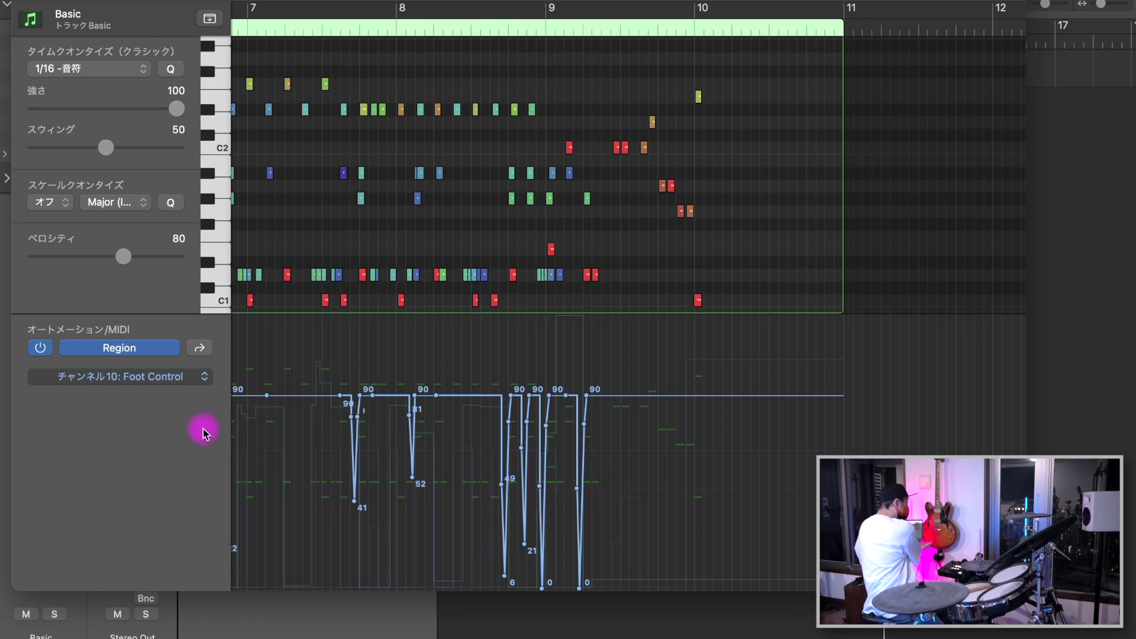
- Switch the MIDI lane to channel 10 General #1 and examine the controller data along the region
{"action": "left_click", "coordinate": [178, 379]}
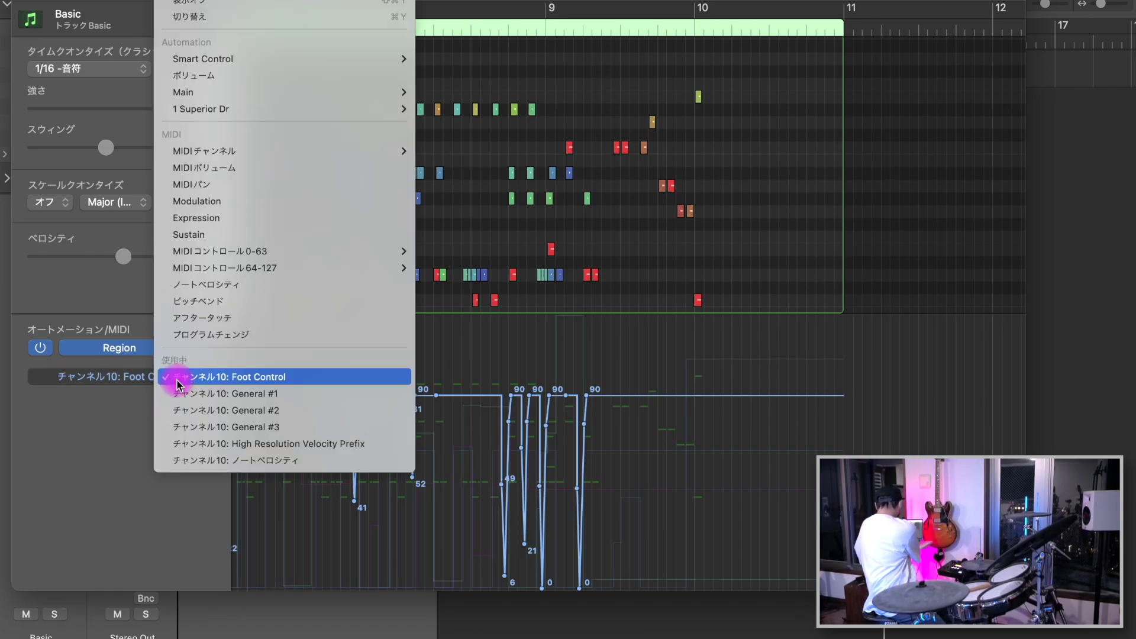
{"action": "left_click", "coordinate": [275, 393]}
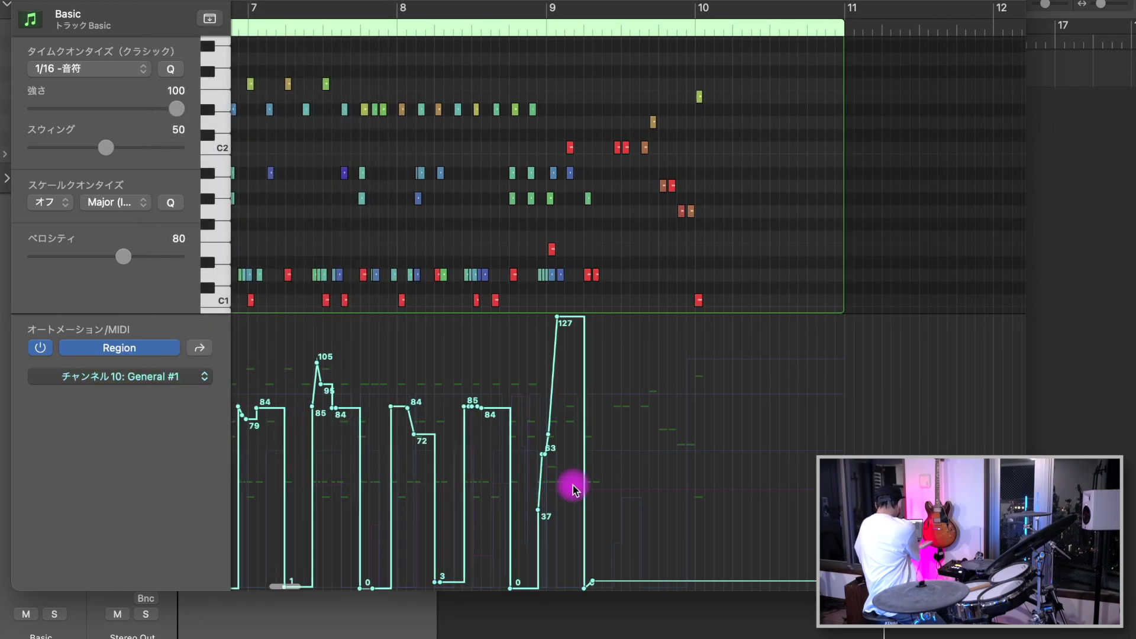
{"action": "scroll", "coordinate": [573, 488], "scroll_direction": "left", "scroll_amount": 5}
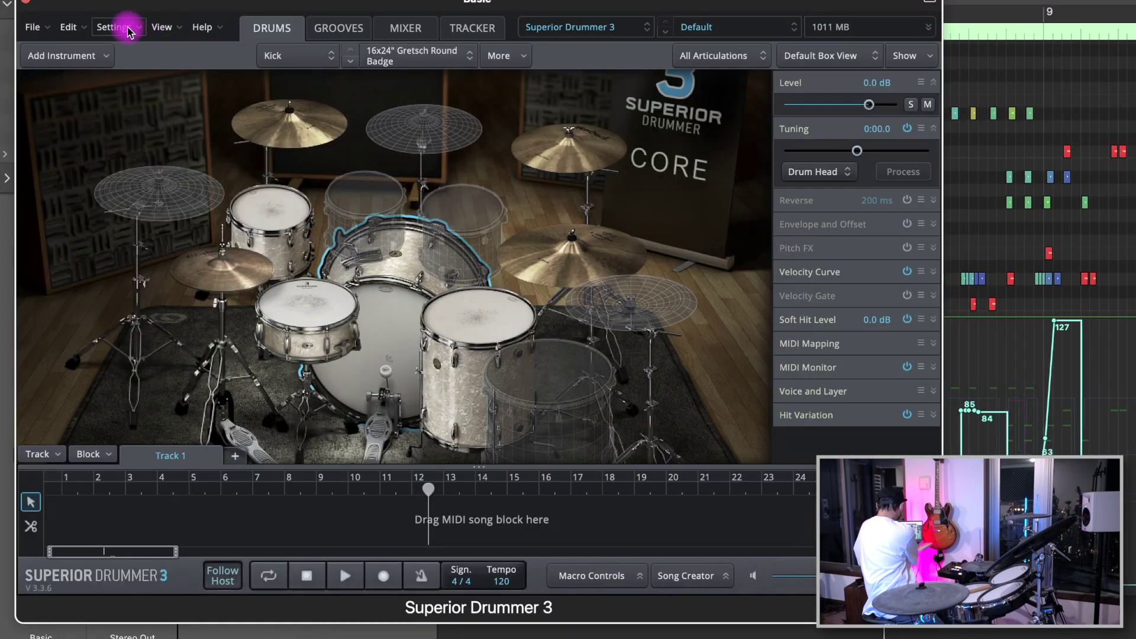
- Show the Snare Zones settings for MIDI In/E-Drums in Superior Drummer and select the snare zone control CC
{"action": "left_click", "coordinate": [121, 26]}
{"action": "left_click", "coordinate": [158, 195]}
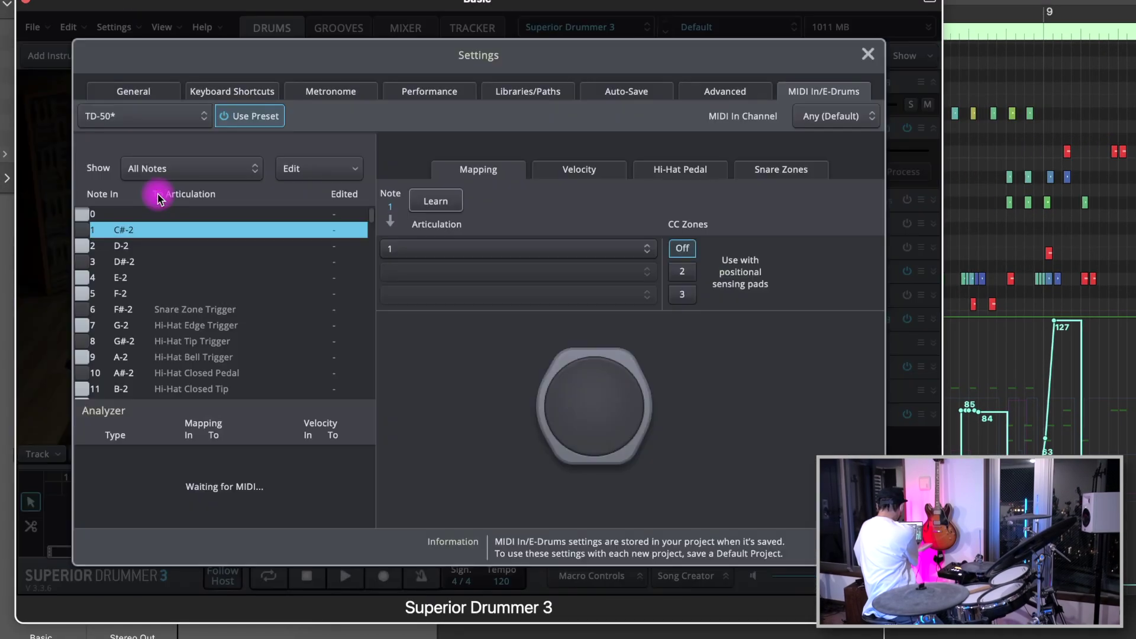
{"action": "left_click", "coordinate": [771, 169]}
{"action": "left_click", "coordinate": [649, 357]}
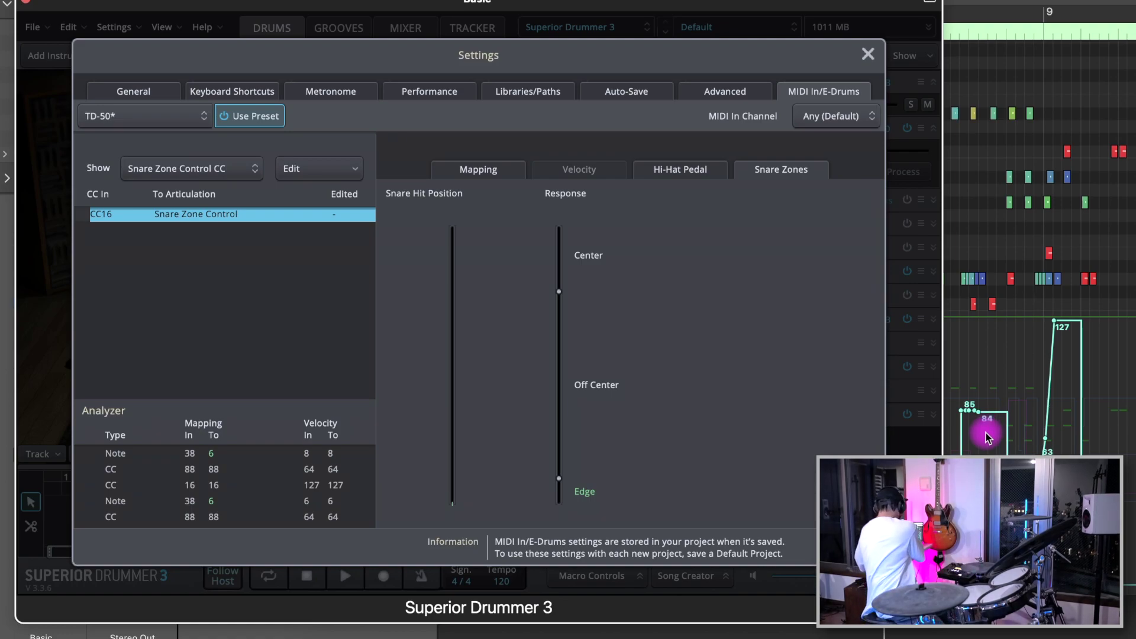
- Close the Superior Drummer settings, move its window clear of the MIDI lane, and examine the lane's channel 10 General #2 data
{"action": "key", "text": "Escape"}
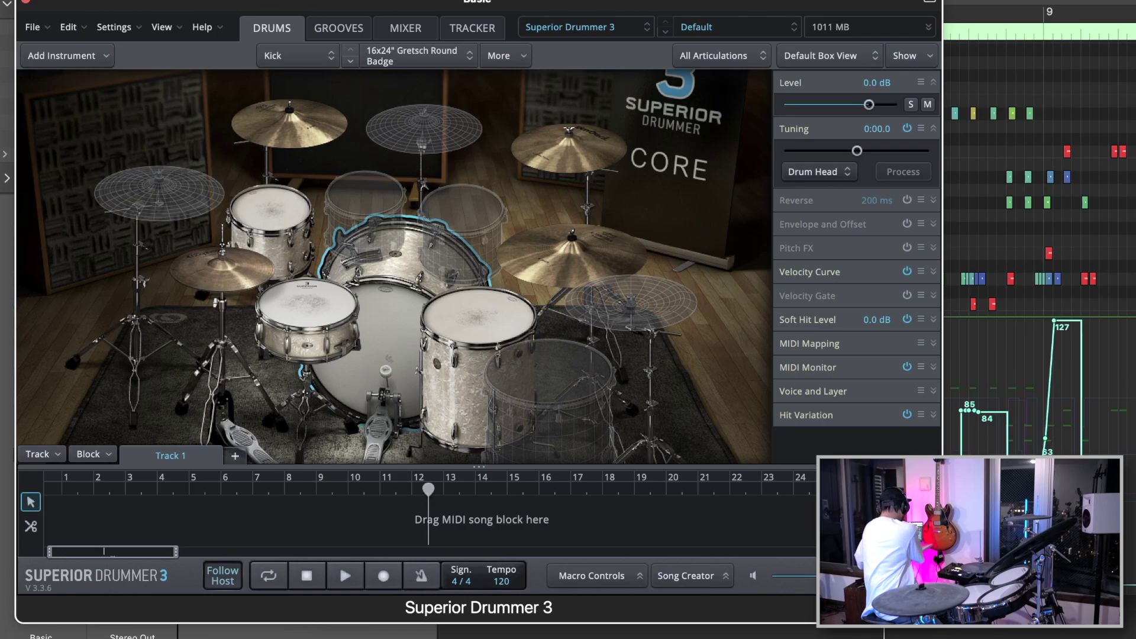
{"action": "left_click_drag", "start_coordinate": [853, 4], "coordinate": [892, 460]}
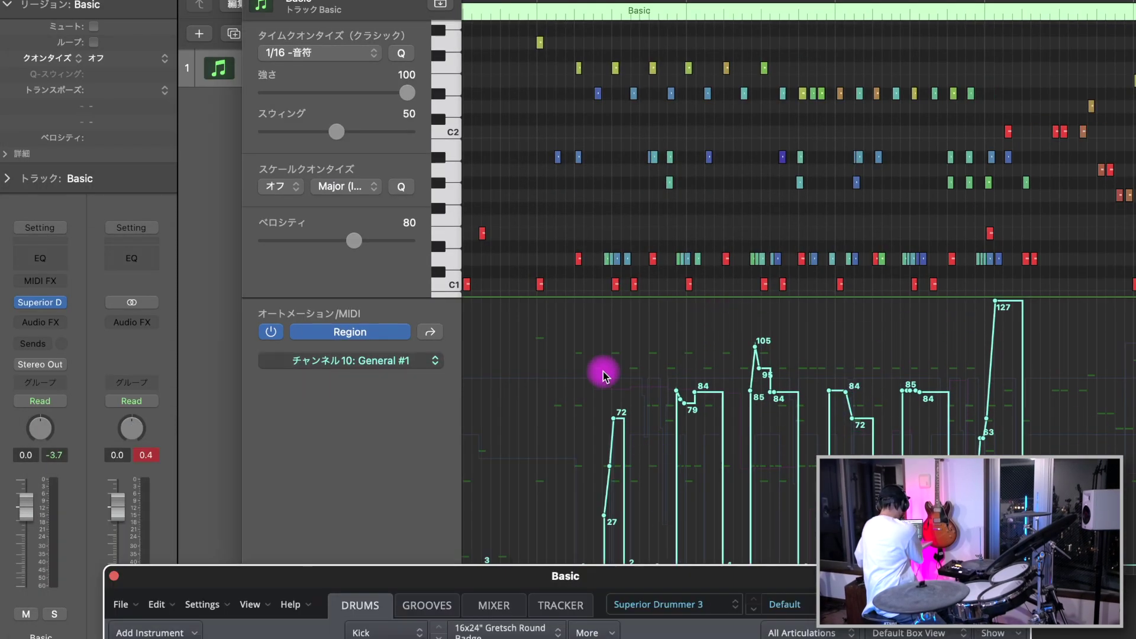
{"action": "left_click", "coordinate": [418, 359]}
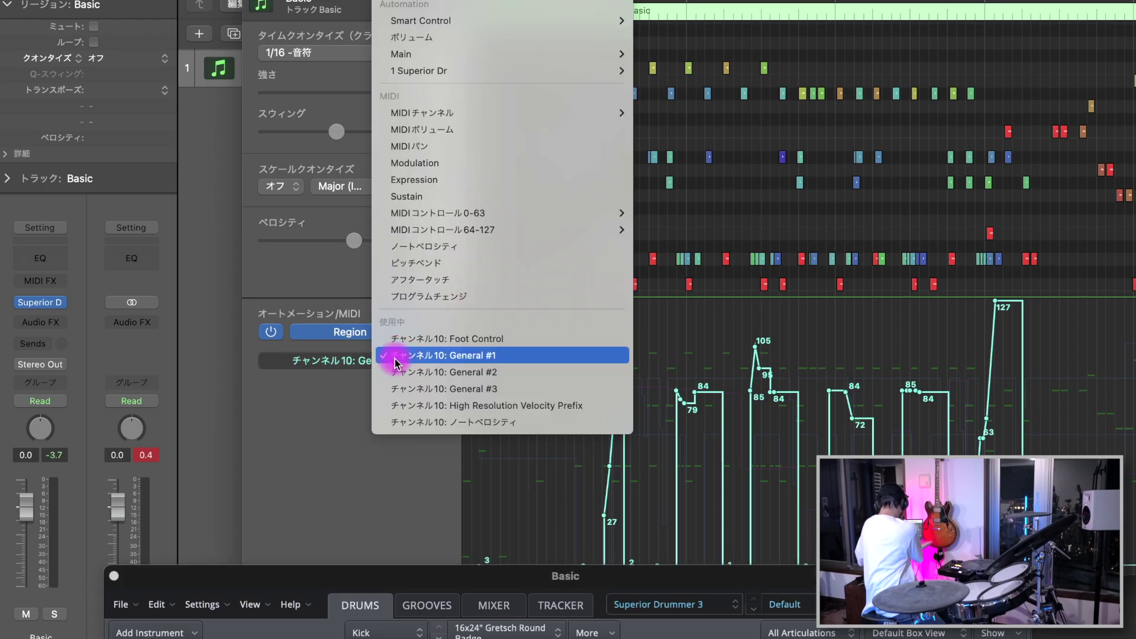
{"action": "left_click", "coordinate": [538, 374]}
{"action": "scroll", "coordinate": [765, 429], "scroll_direction": "left", "scroll_amount": 10}
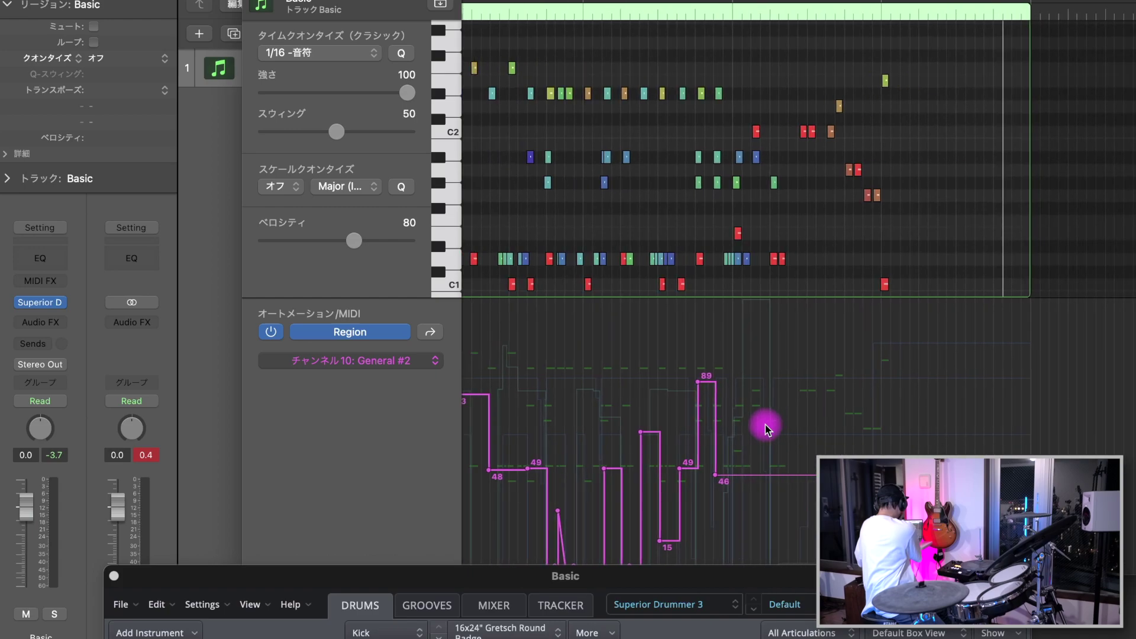
{"action": "scroll", "coordinate": [765, 429], "scroll_direction": "left", "scroll_amount": 10}
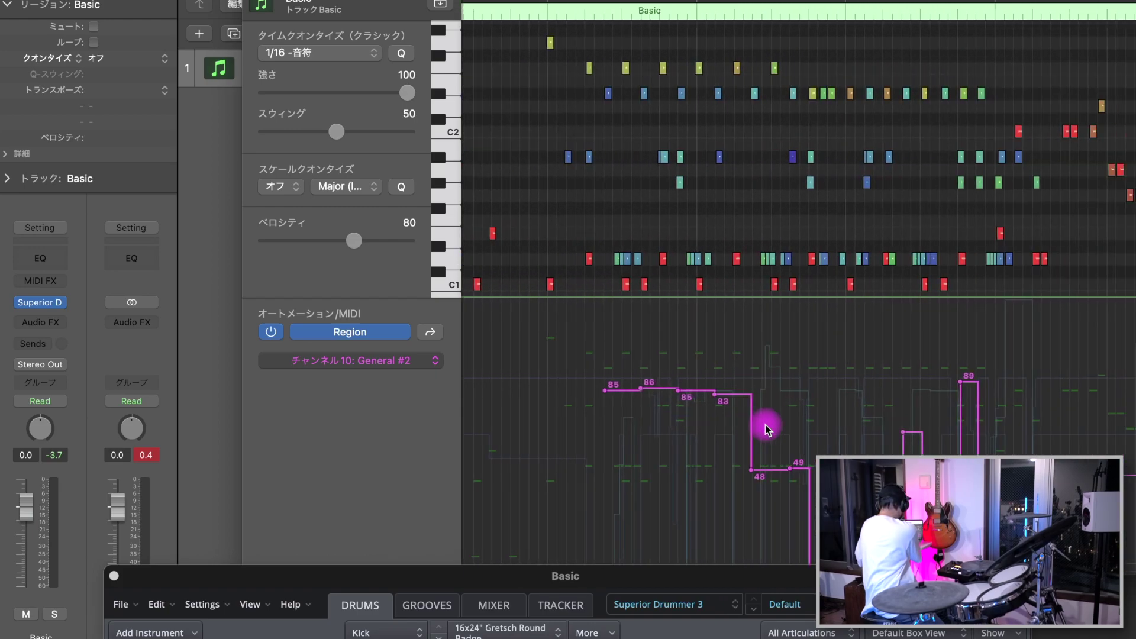
{"action": "scroll", "coordinate": [765, 429], "scroll_direction": "right", "scroll_amount": 5}
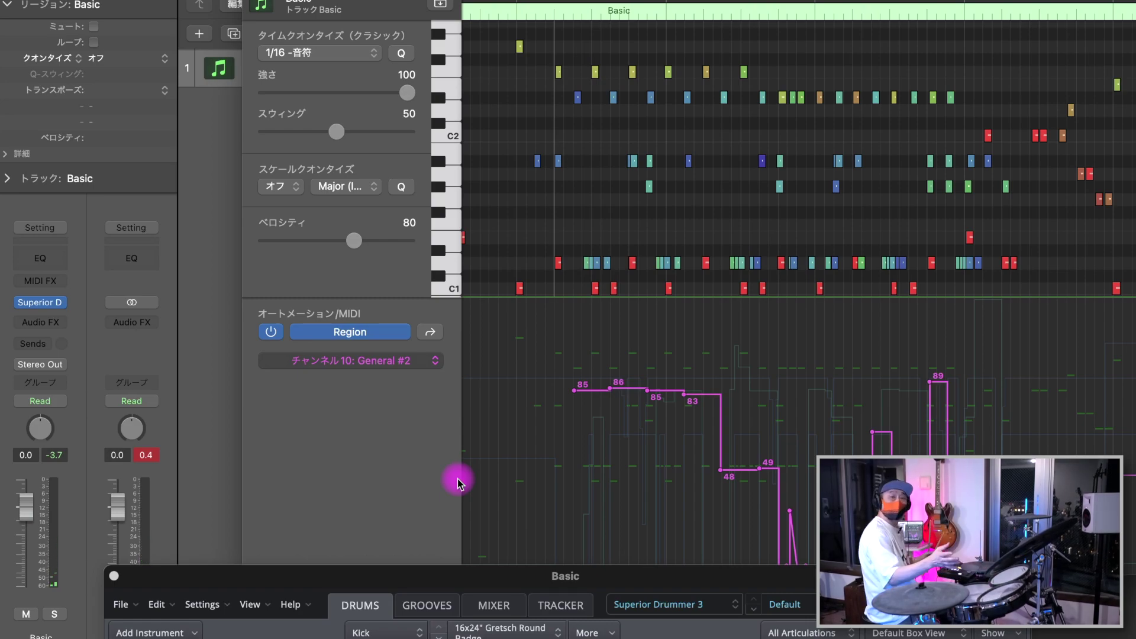
- Switch the MIDI lane to channel 10 General #3 and examine its controller data across the recorded region
{"action": "left_click", "coordinate": [381, 364]}
{"action": "left_click", "coordinate": [414, 381]}
{"action": "scroll", "coordinate": [765, 459], "scroll_direction": "right", "scroll_amount": 10}
{"action": "scroll", "coordinate": [765, 459], "scroll_direction": "down", "scroll_amount": 3}
{"action": "scroll", "coordinate": [765, 459], "scroll_direction": "up", "scroll_amount": 4}
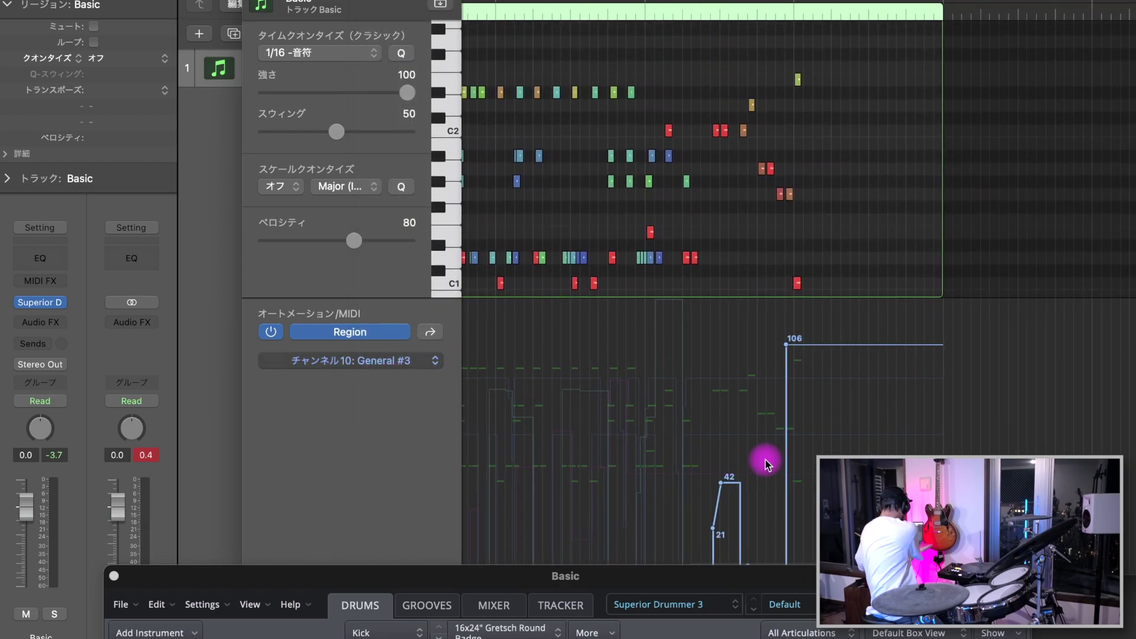
{"action": "scroll", "coordinate": [764, 459], "scroll_direction": "left", "scroll_amount": 1}
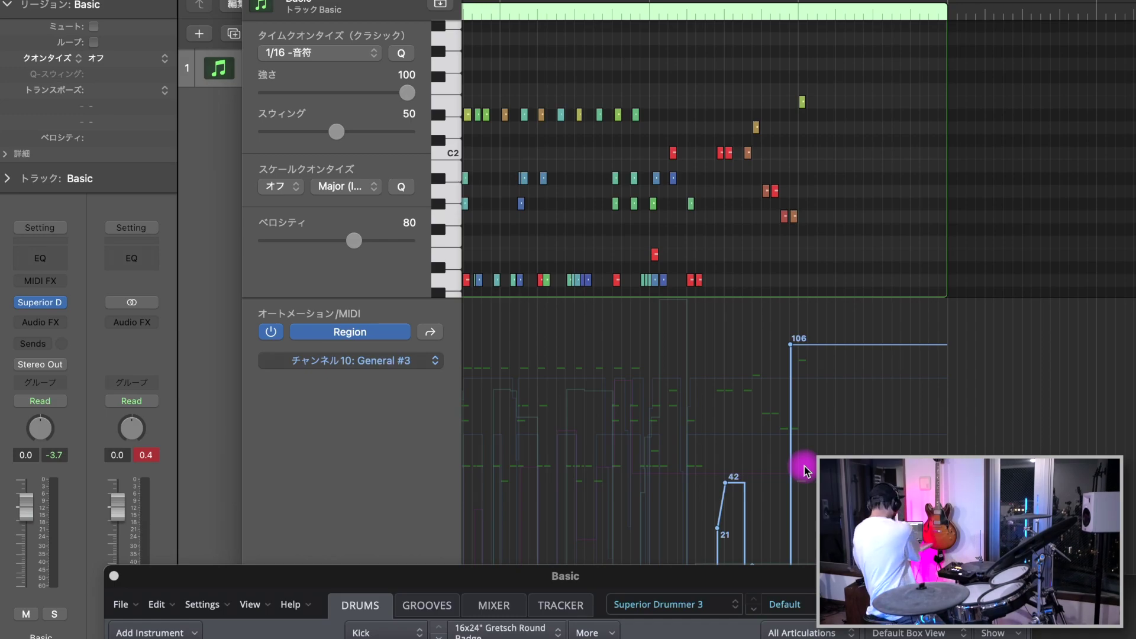
{"action": "scroll", "coordinate": [804, 470], "scroll_direction": "left", "scroll_amount": 5}
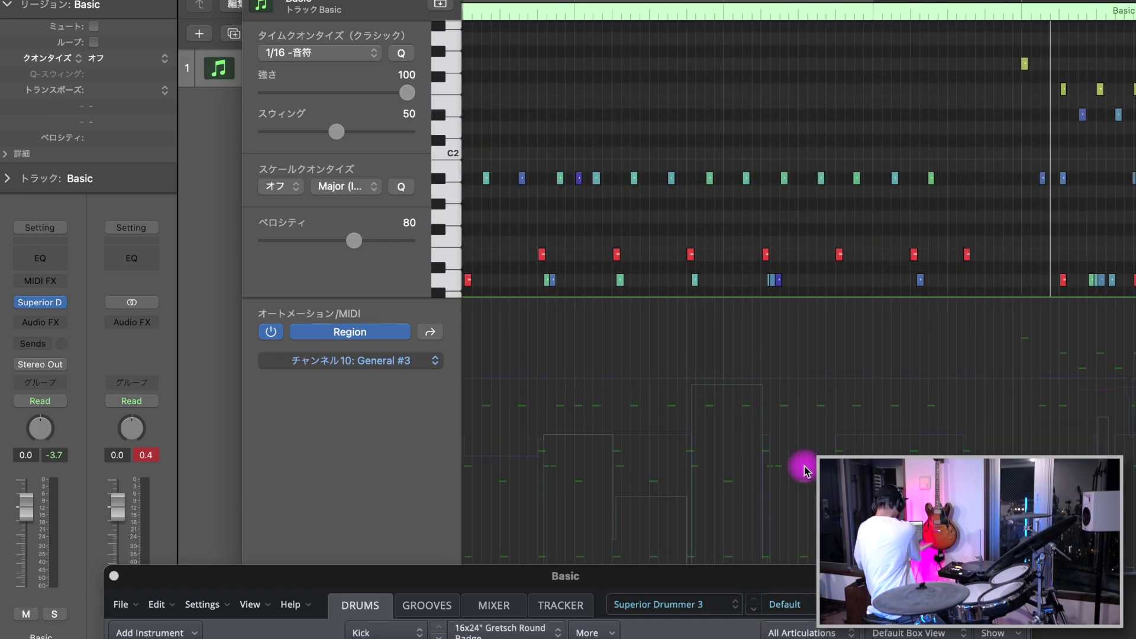
- Switch the MIDI lane to channel 10 High Resolution Velocity Prefix and examine its data along the region
{"action": "left_click", "coordinate": [334, 360]}
{"action": "left_click", "coordinate": [504, 369]}
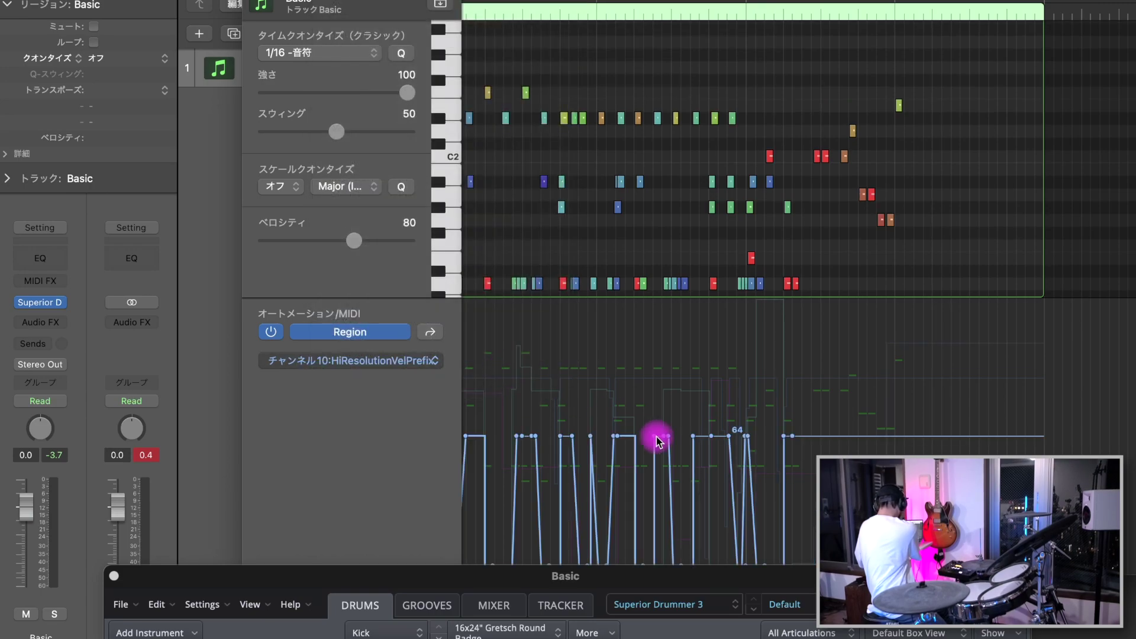
{"action": "scroll", "coordinate": [681, 453], "scroll_direction": "left", "scroll_amount": 5}
{"action": "left_click", "coordinate": [396, 362]}
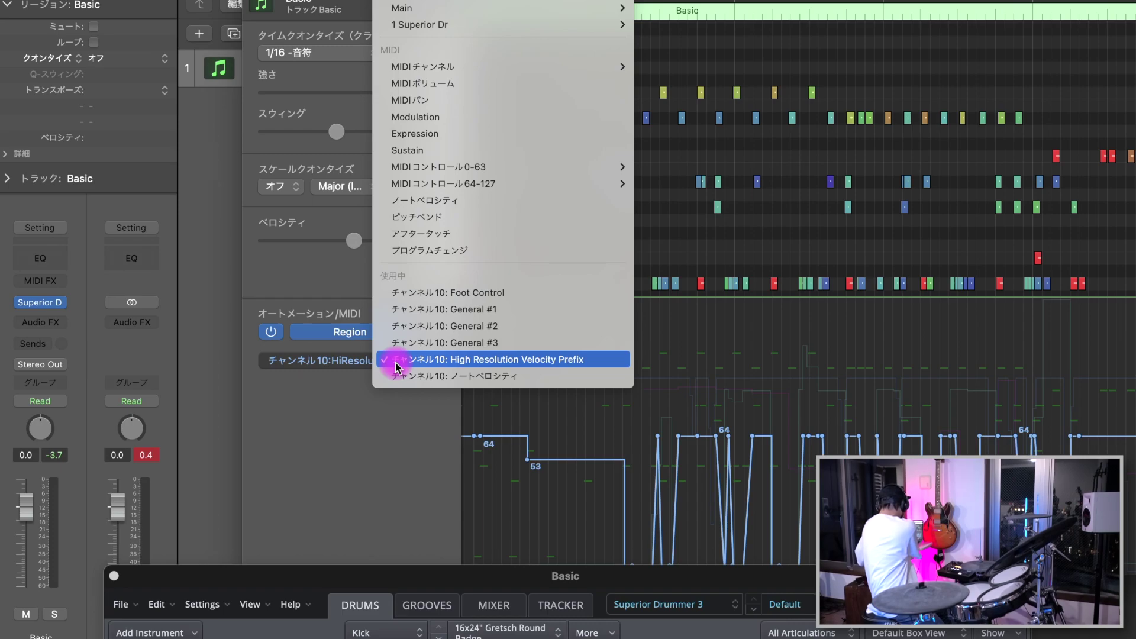
{"action": "key", "text": "Escape"}
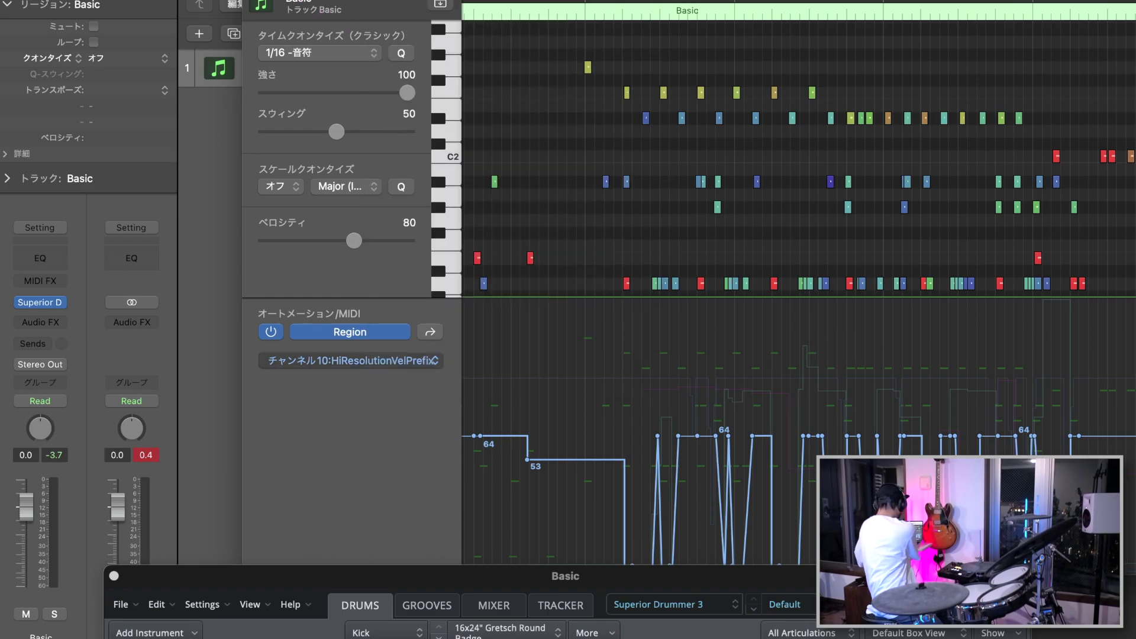